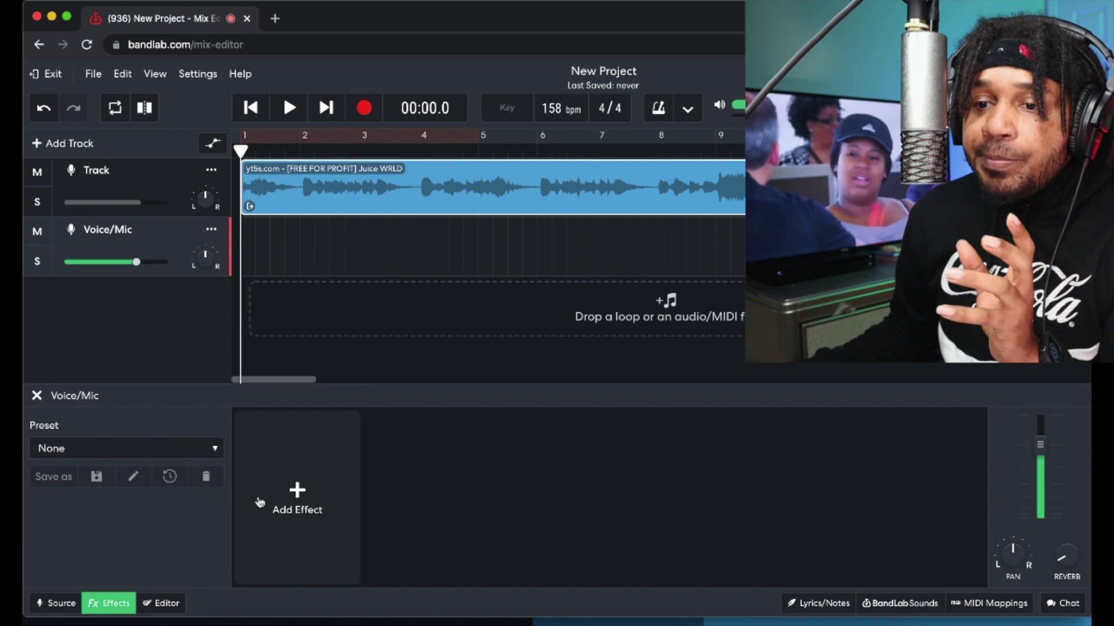
left_click(298, 492)
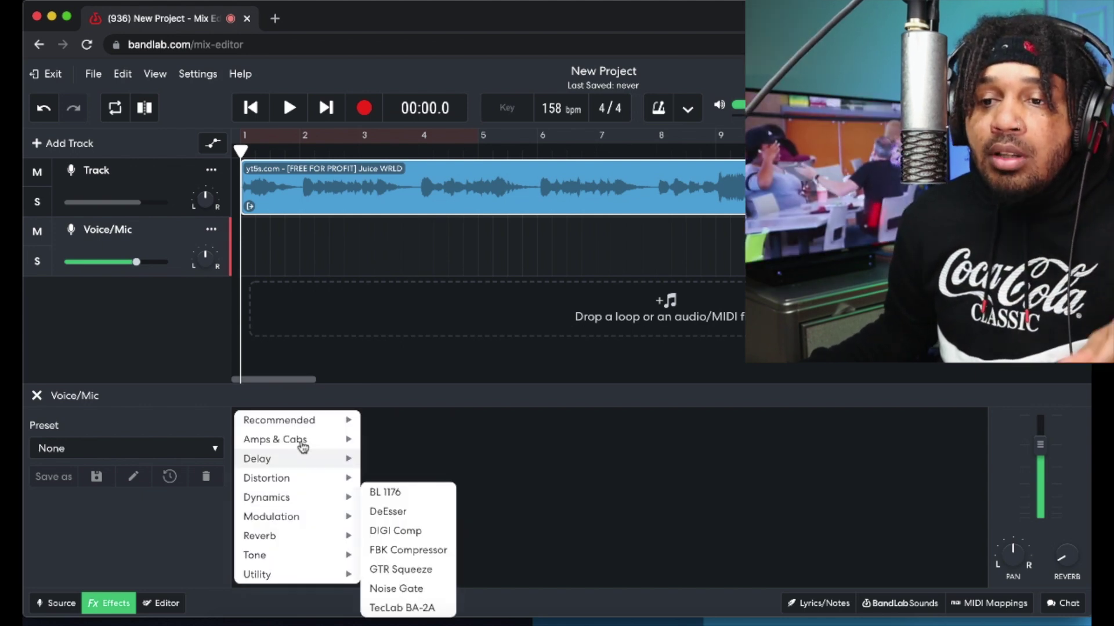
mouse_move(301, 427)
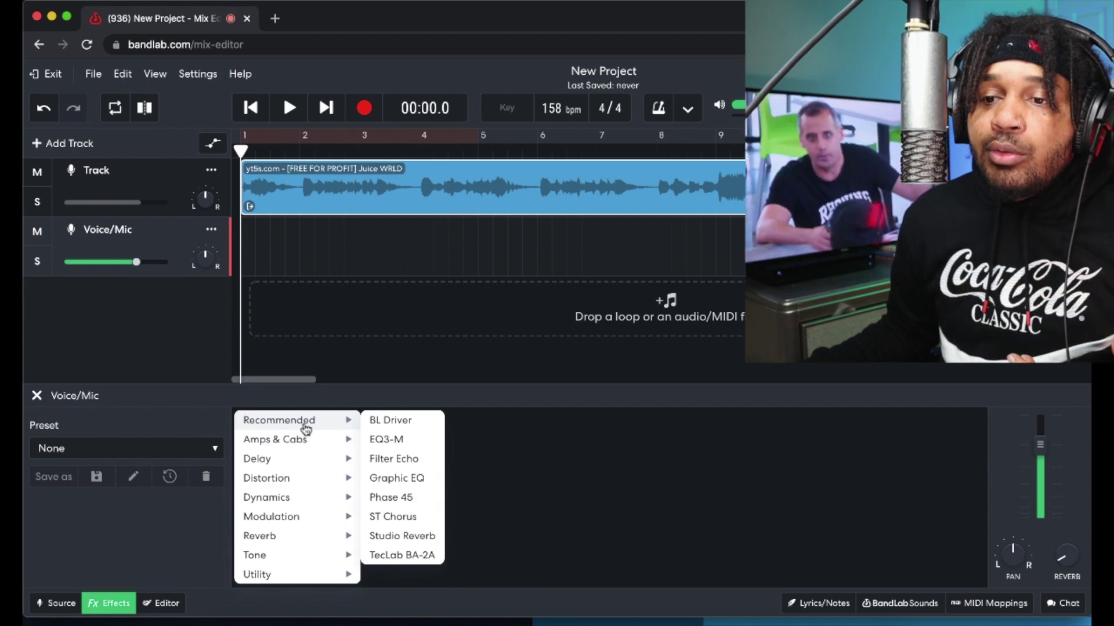
mouse_move(284, 445)
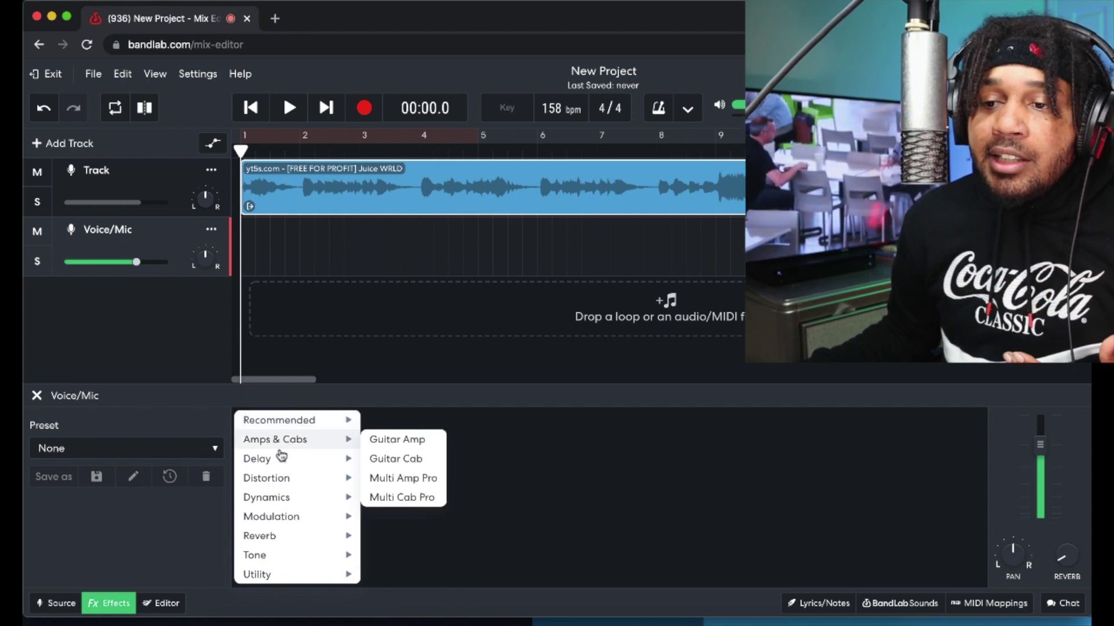
mouse_move(277, 482)
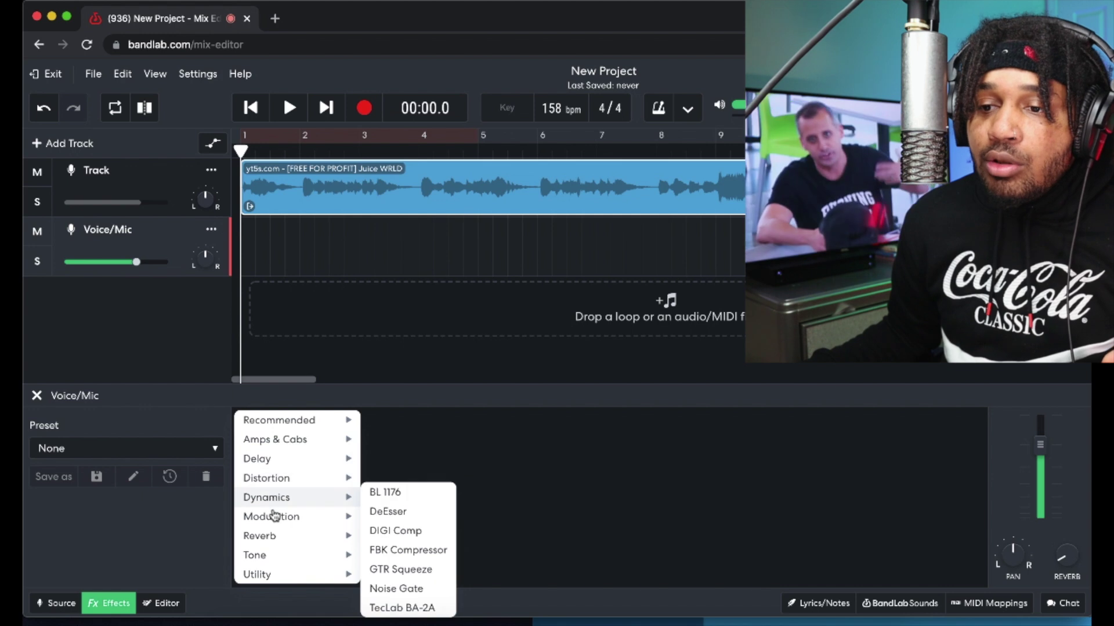
mouse_move(281, 561)
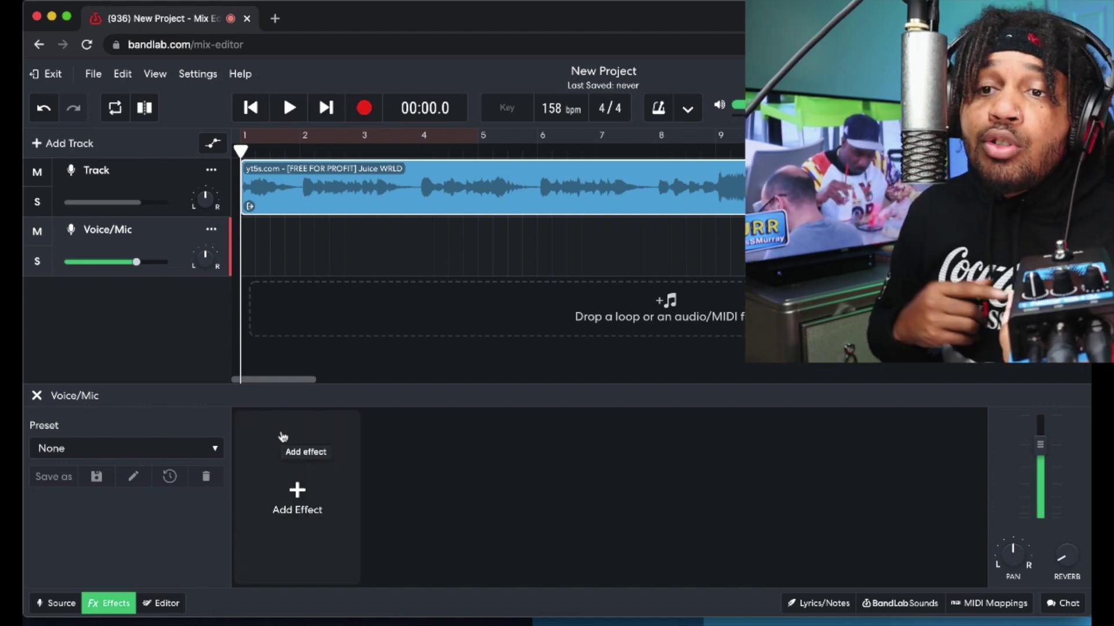
Record a vocal take of about one minute on the Voice/Mic track over the beat, from the start
left_click(363, 111)
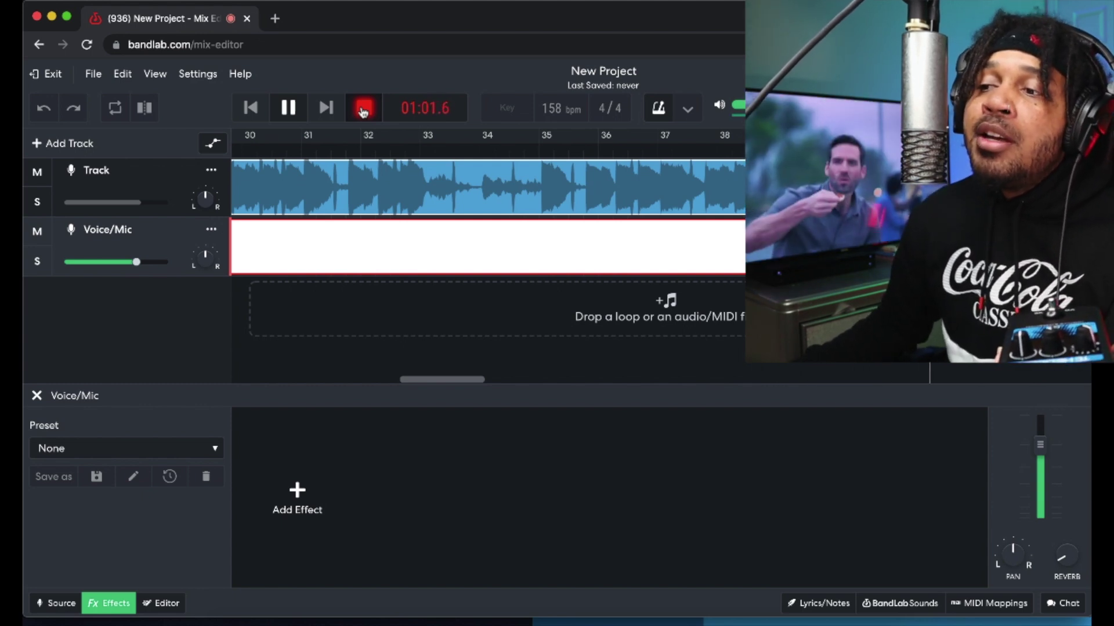
left_click(363, 110)
Play the recorded take from the beginning and slightly raise the Voice/Mic track volume
left_click(259, 112)
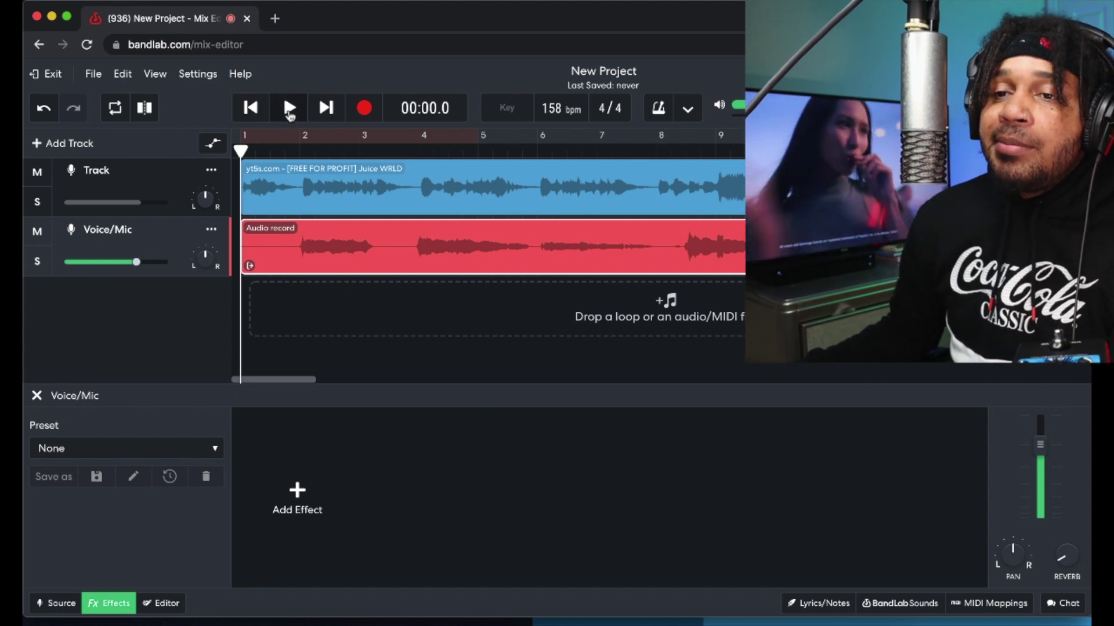
left_click(290, 109)
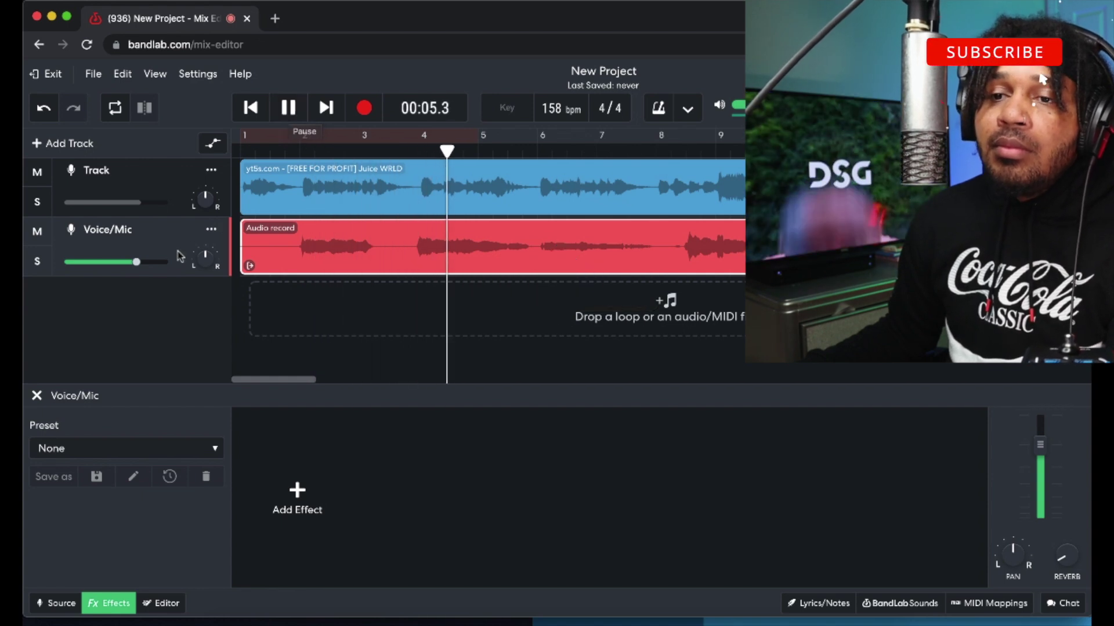
left_click_drag(139, 266, 143, 266)
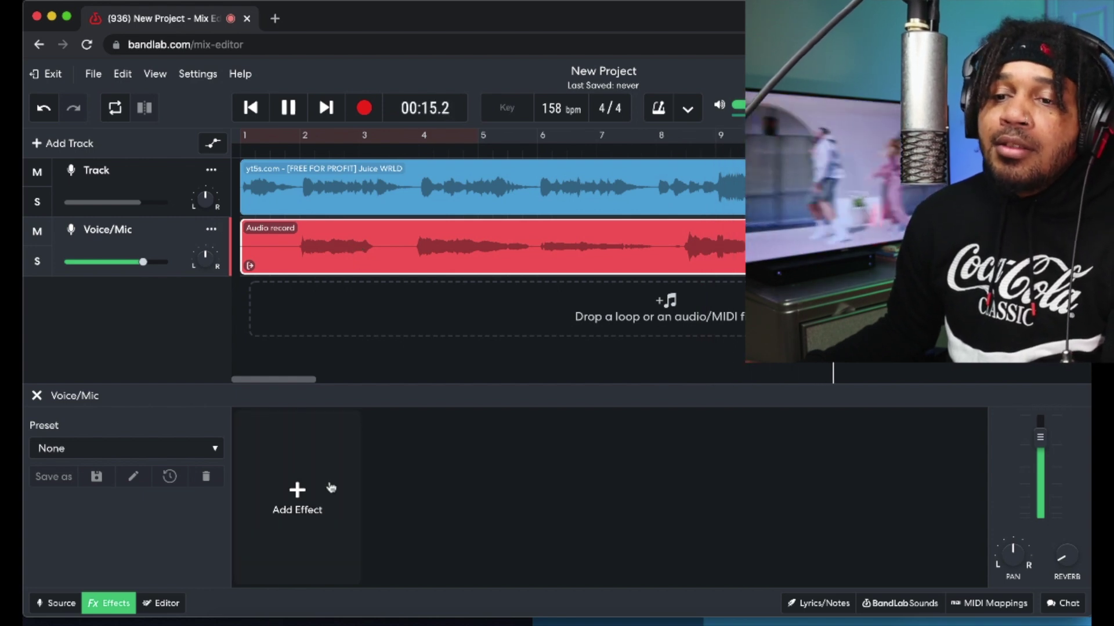
Add the TecLab BA-2A compressor to the Voice/Mic track and raise its gain to +61
left_click(297, 492)
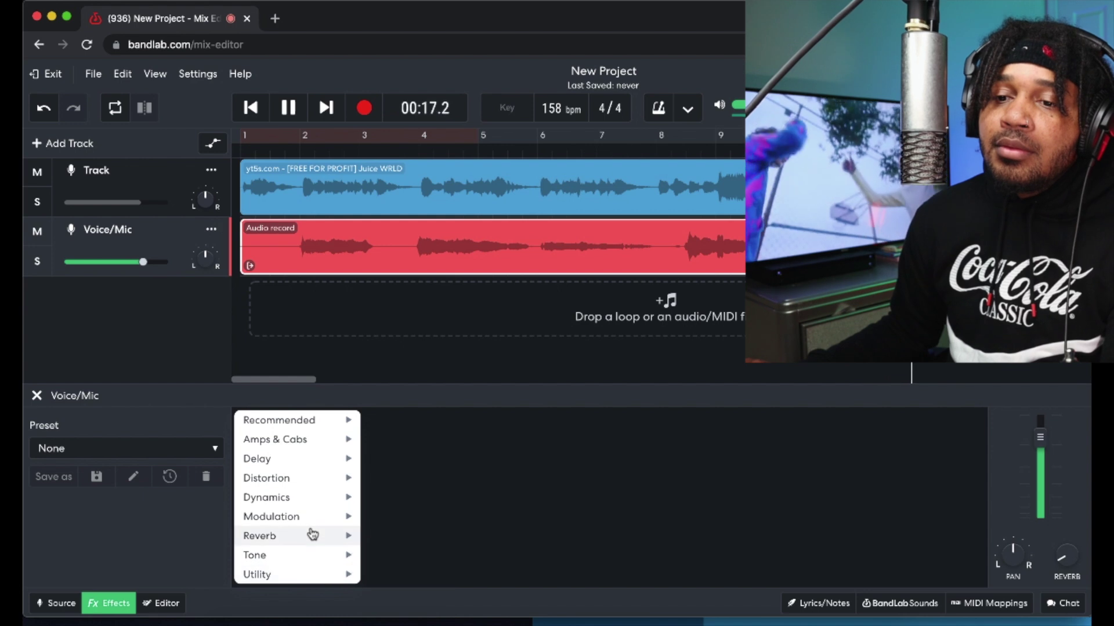
mouse_move(359, 545)
mouse_move(321, 444)
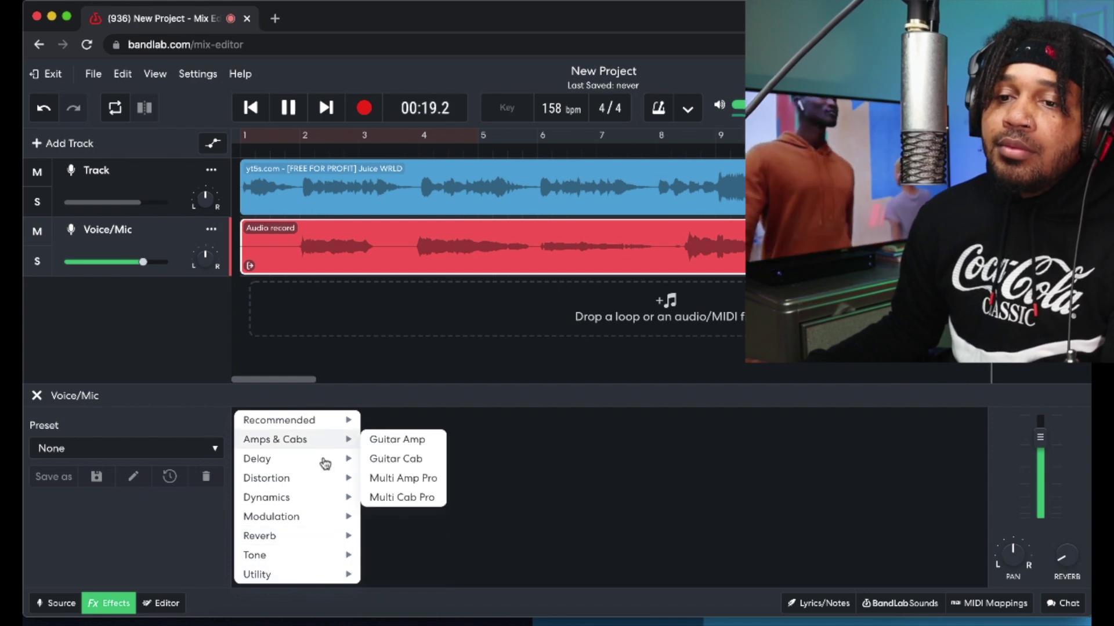
mouse_move(342, 422)
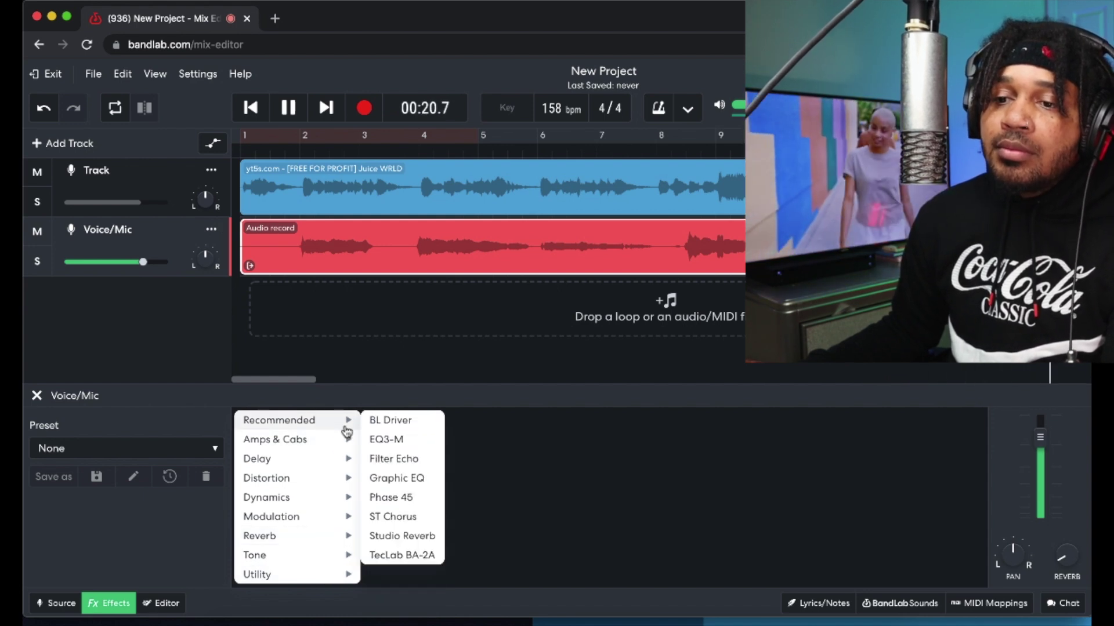
left_click(400, 554)
left_click_drag(276, 498, 278, 480)
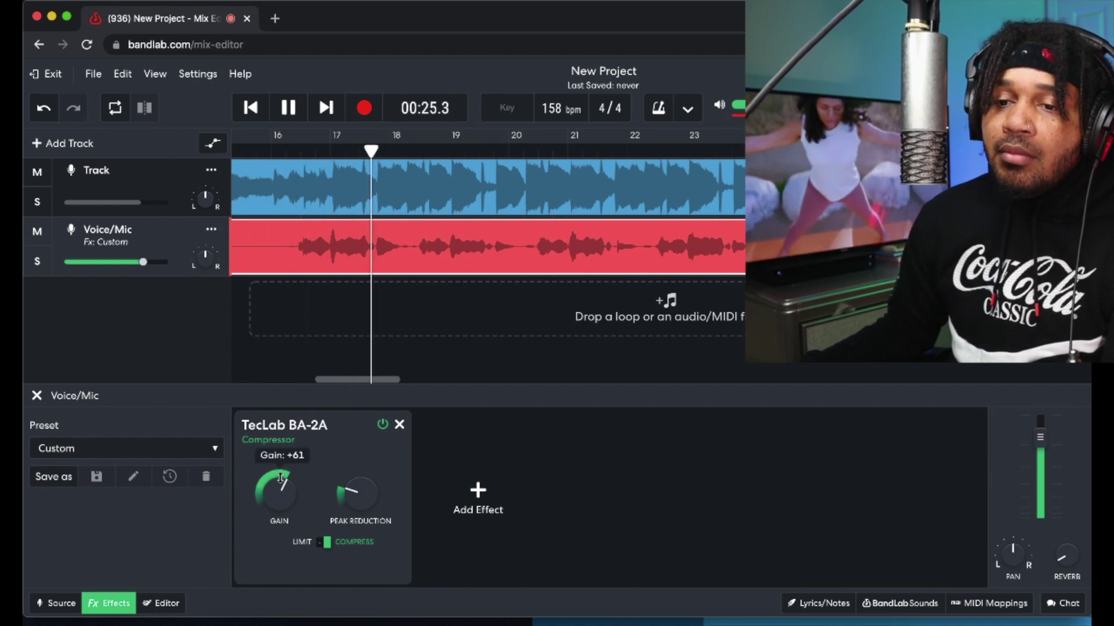
Add Studio Reverb after the compressor and lower its mix, size and color
left_click(476, 498)
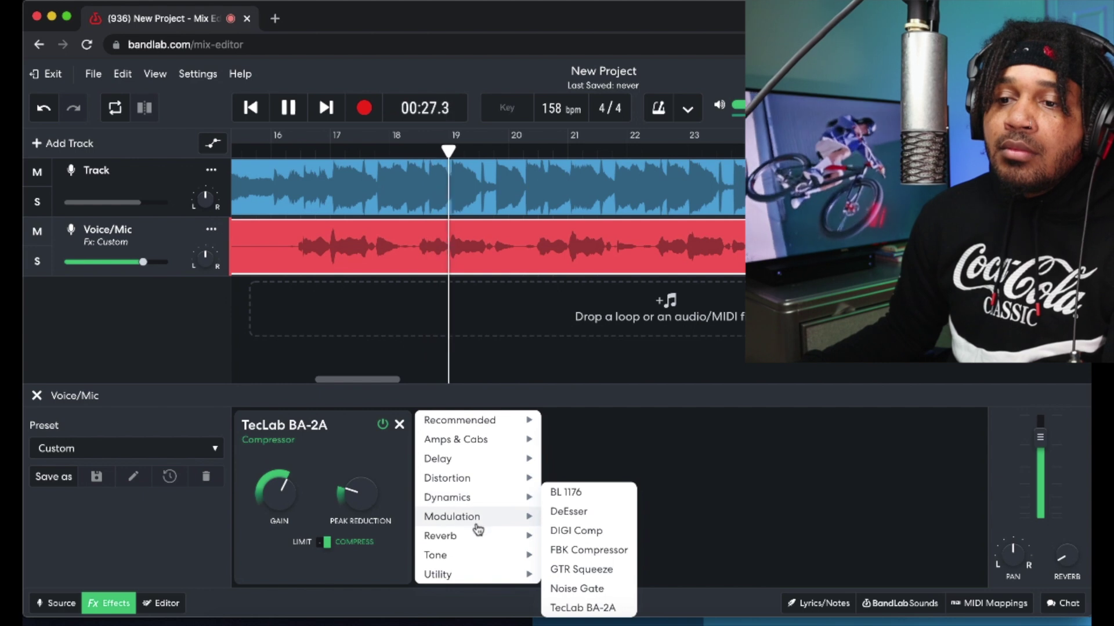
mouse_move(472, 462)
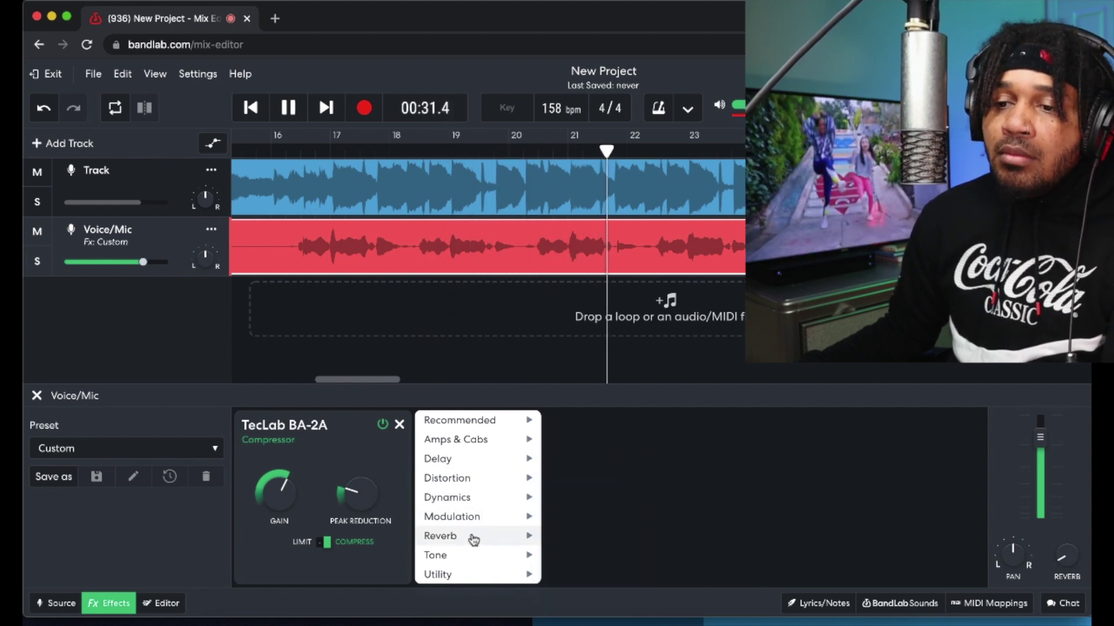
mouse_move(472, 535)
left_click(580, 574)
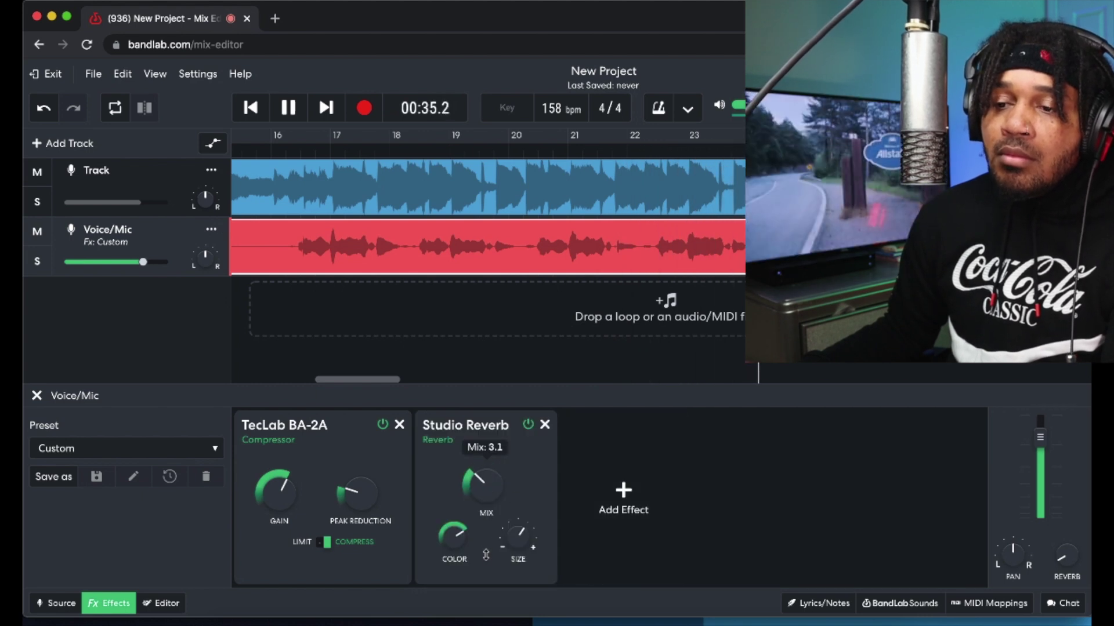
mouse_move(508, 562)
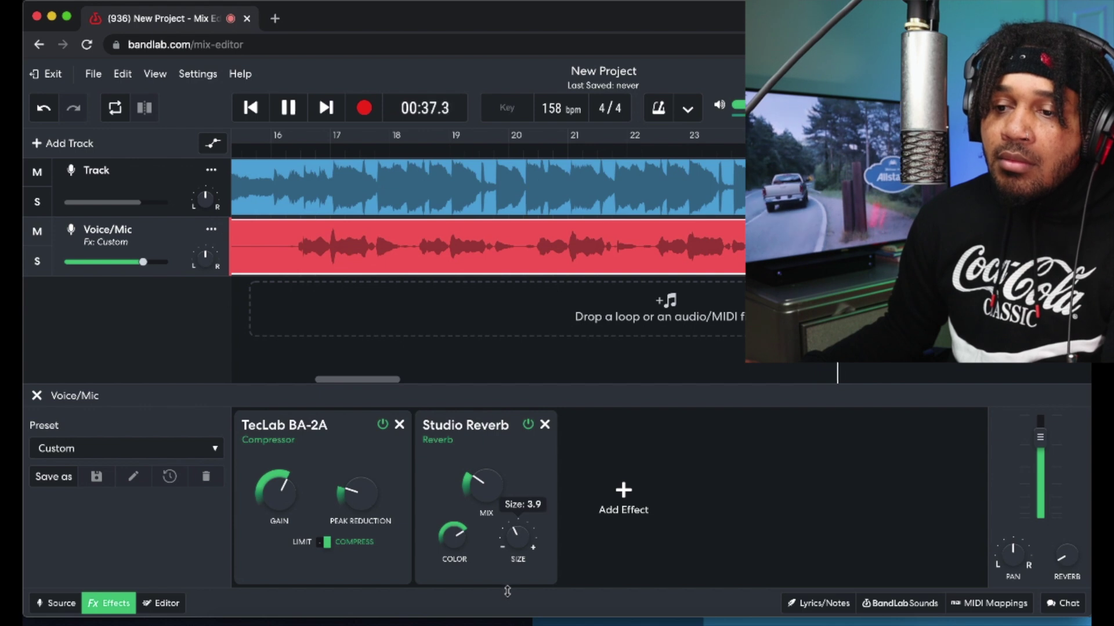
mouse_move(478, 481)
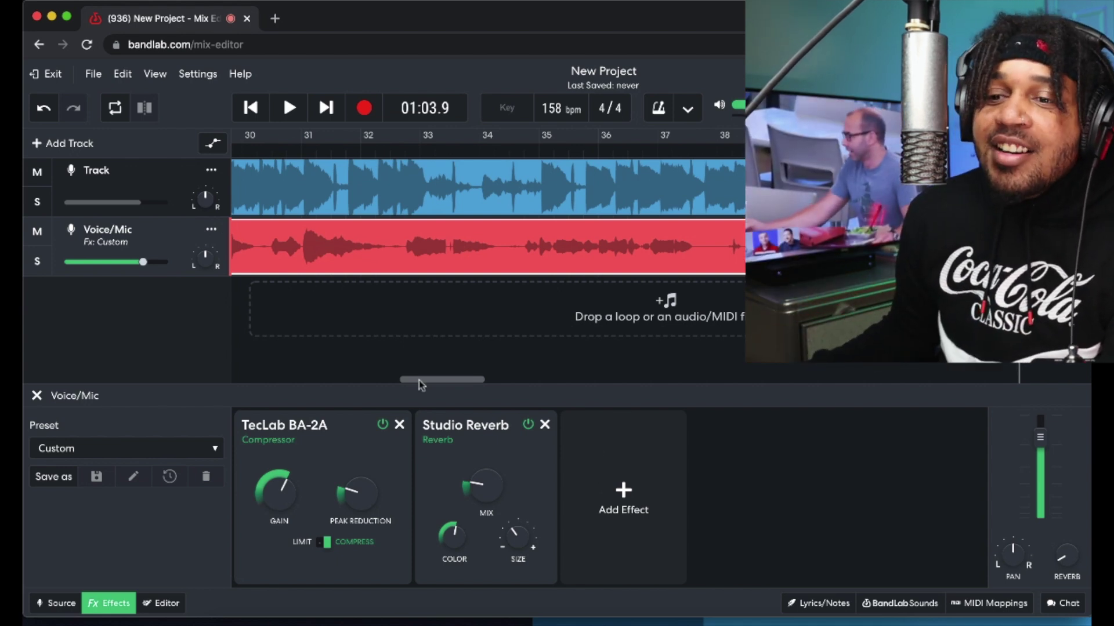
Bypass the Studio Reverb and the TecLab BA-2A compressor on the first vocal track
left_click(527, 425)
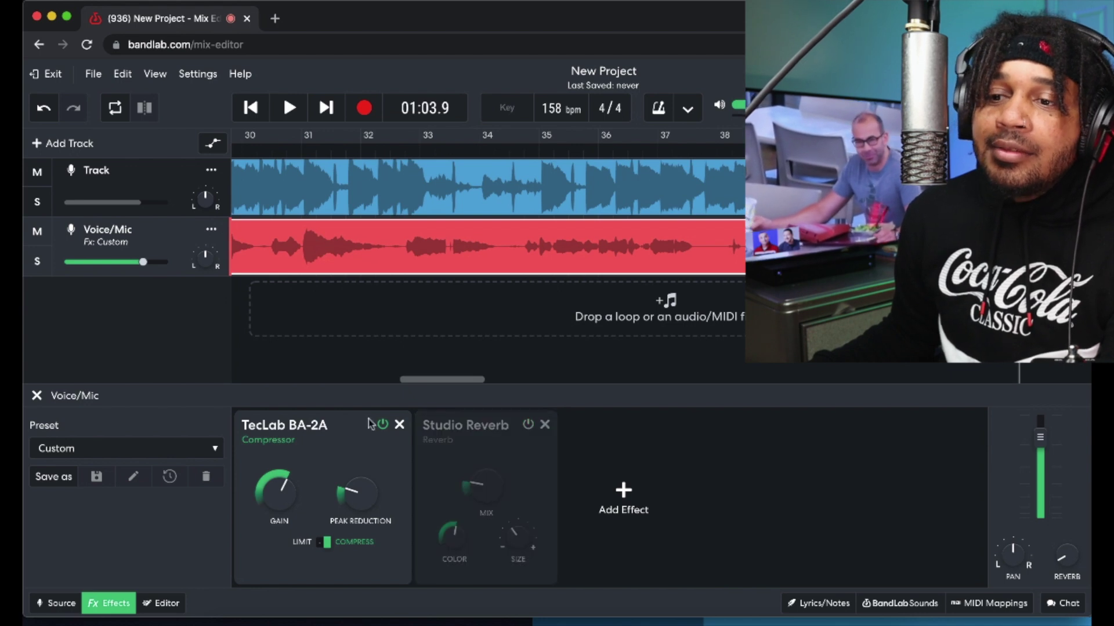
left_click(383, 426)
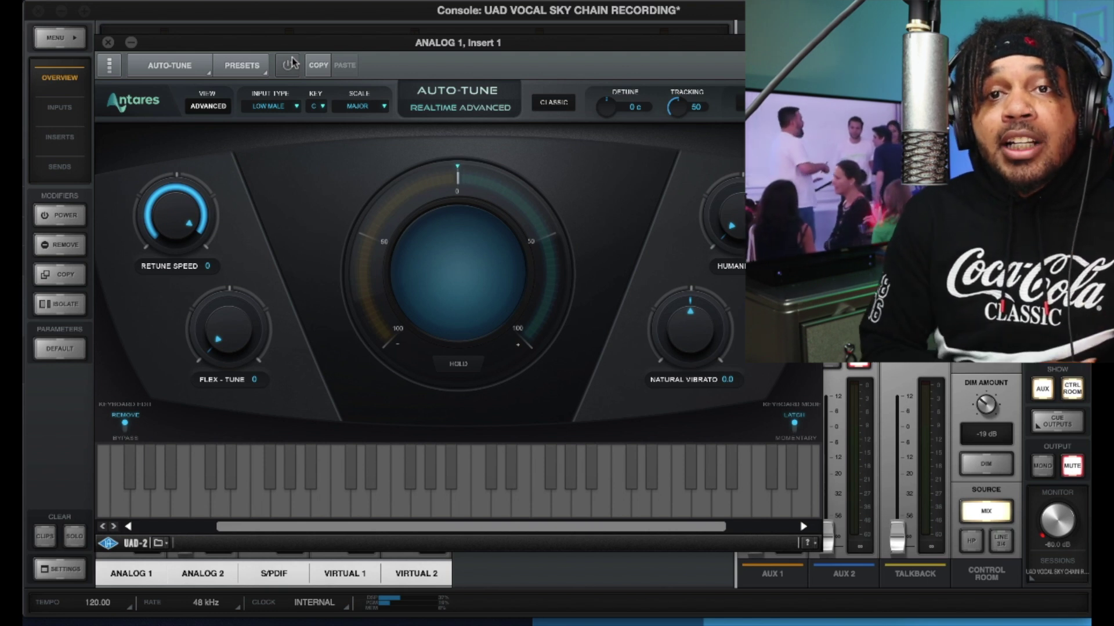
Turn on the Auto-Tune Realtime Advanced plug-in on the Console's ANALOG 1 insert and switch back to BandLab in Chrome
left_click(290, 64)
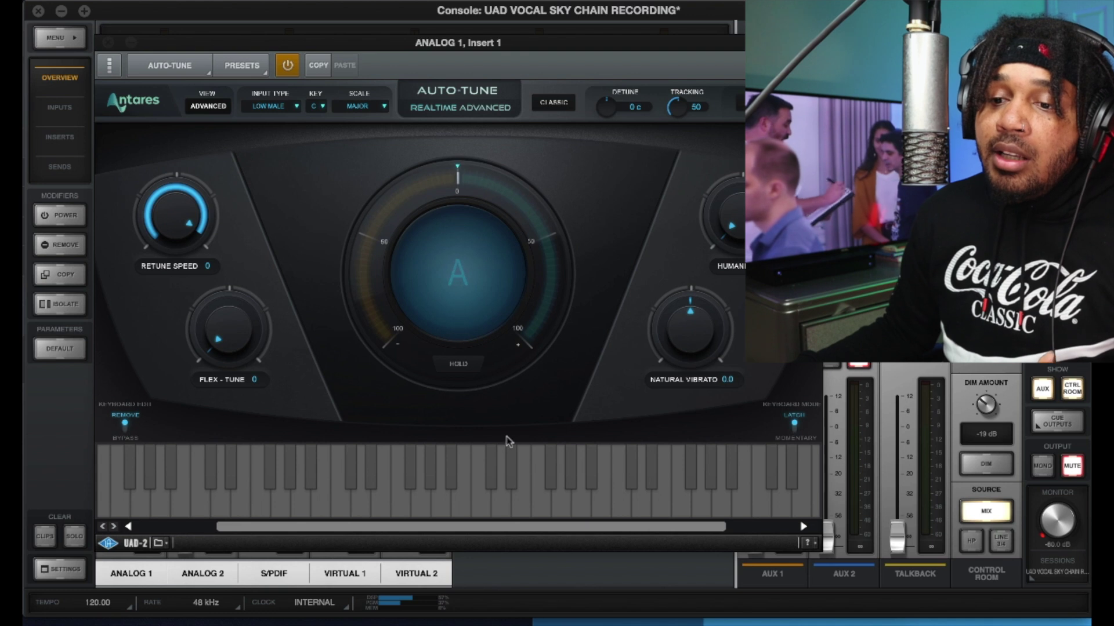
left_click(346, 621)
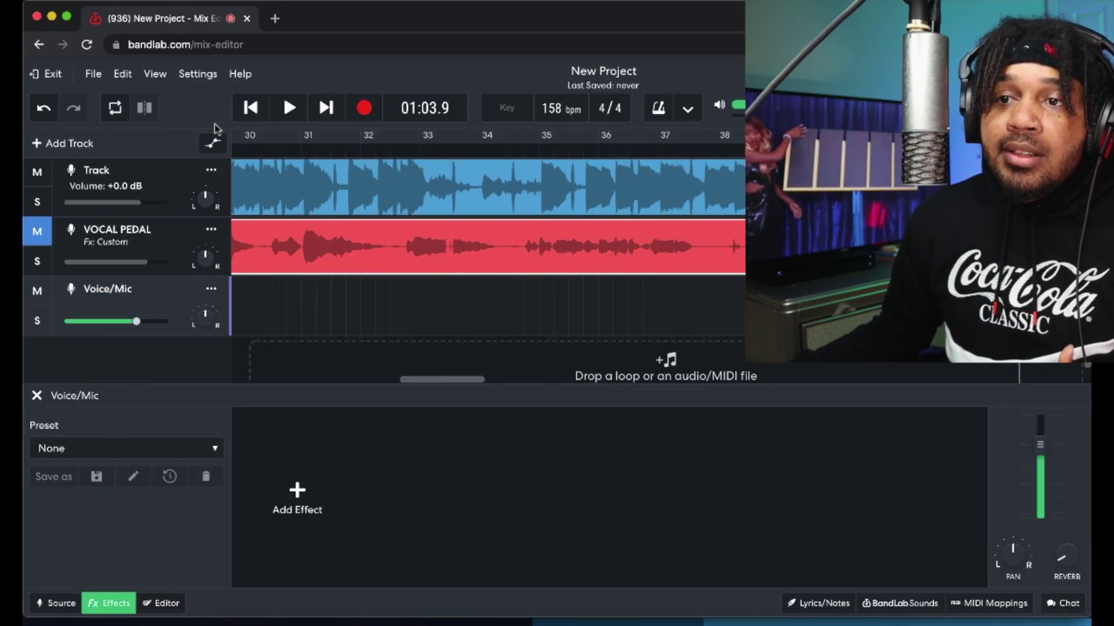
Record a second vocal take of just over one minute on the new Voice/Mic track, starting from the beginning
left_click(245, 111)
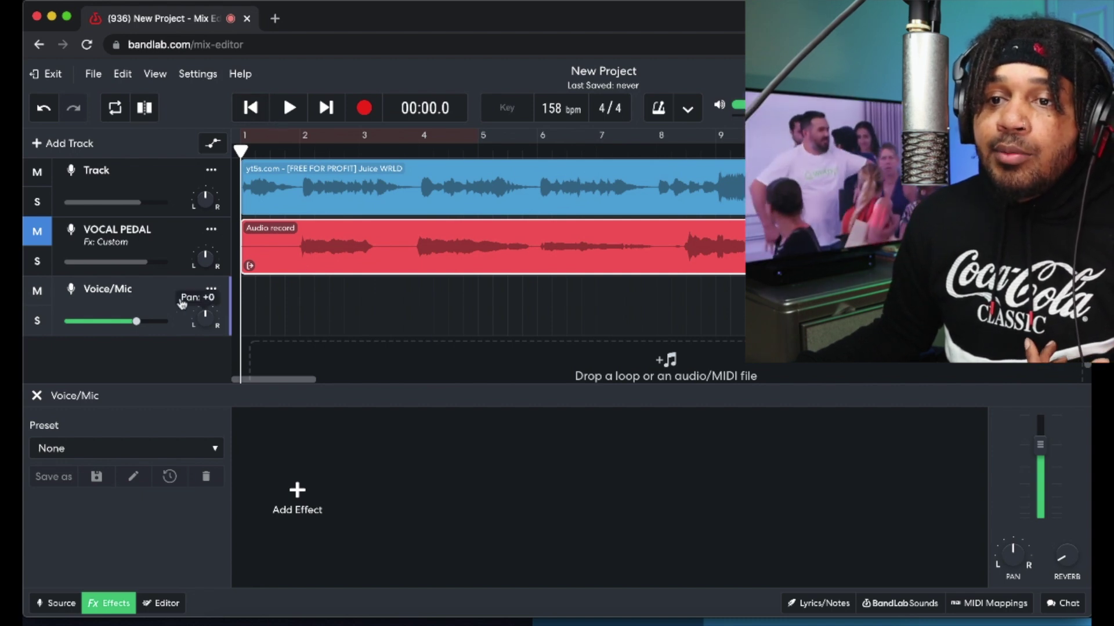
left_click(365, 107)
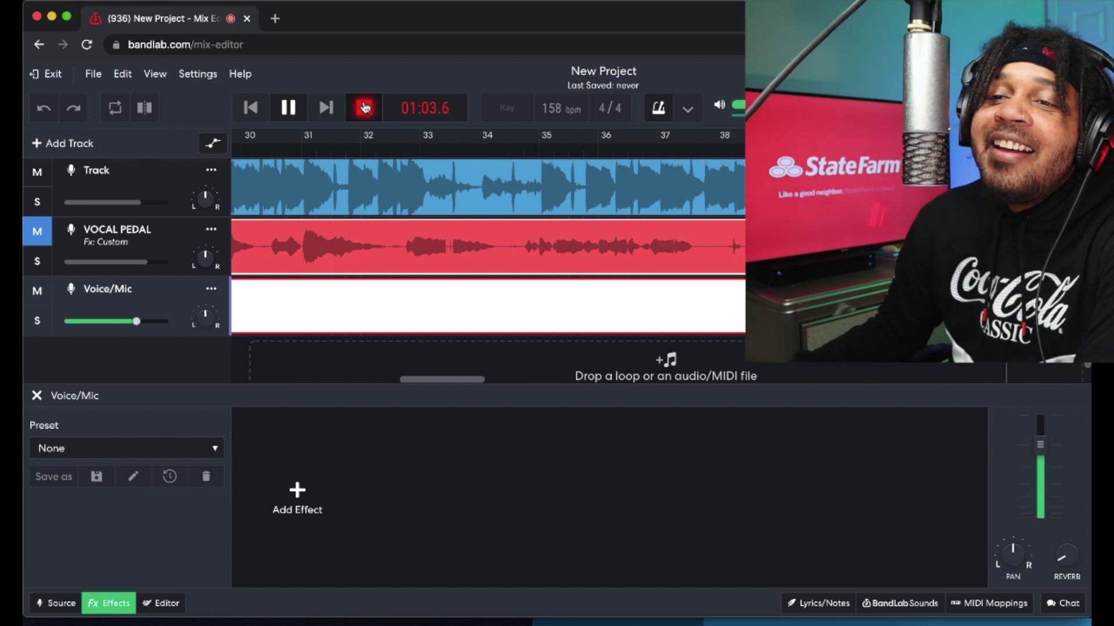
left_click(364, 108)
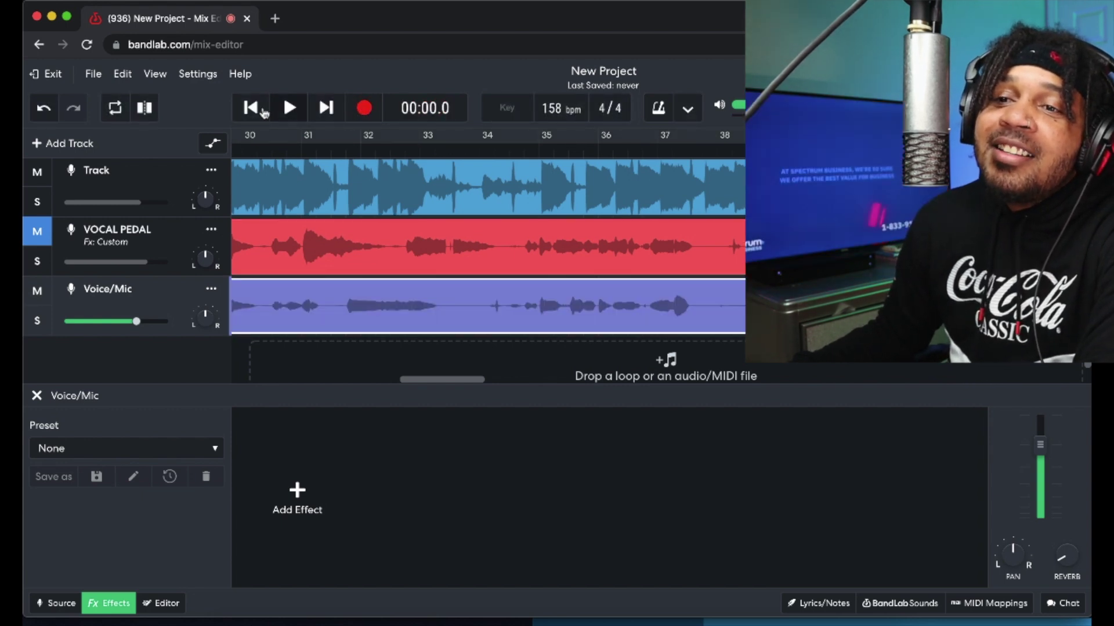
Play the second take from the beginning, turn off Auto-Tune in the UAD Console meanwhile, and return to BandLab in Chrome
left_click(252, 109)
left_click(295, 112)
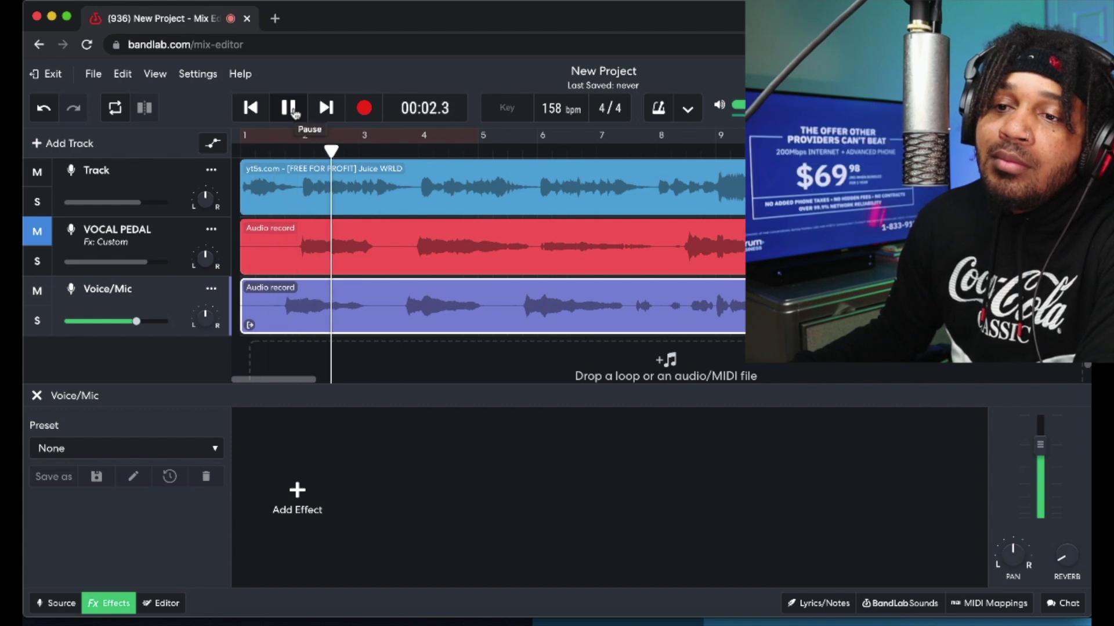
left_click(766, 614)
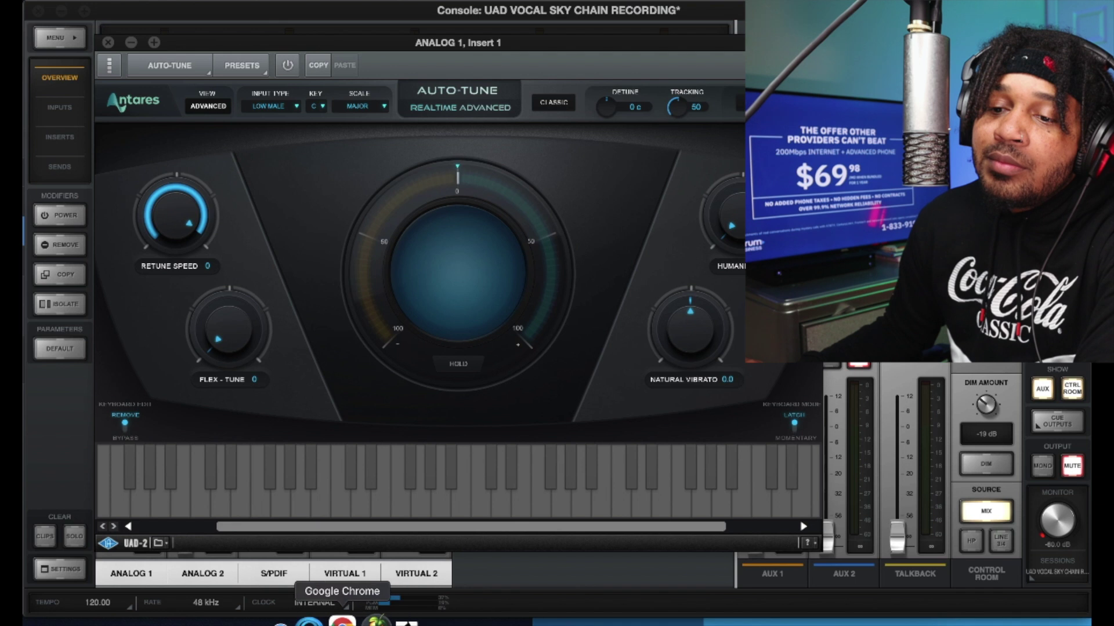
left_click(350, 616)
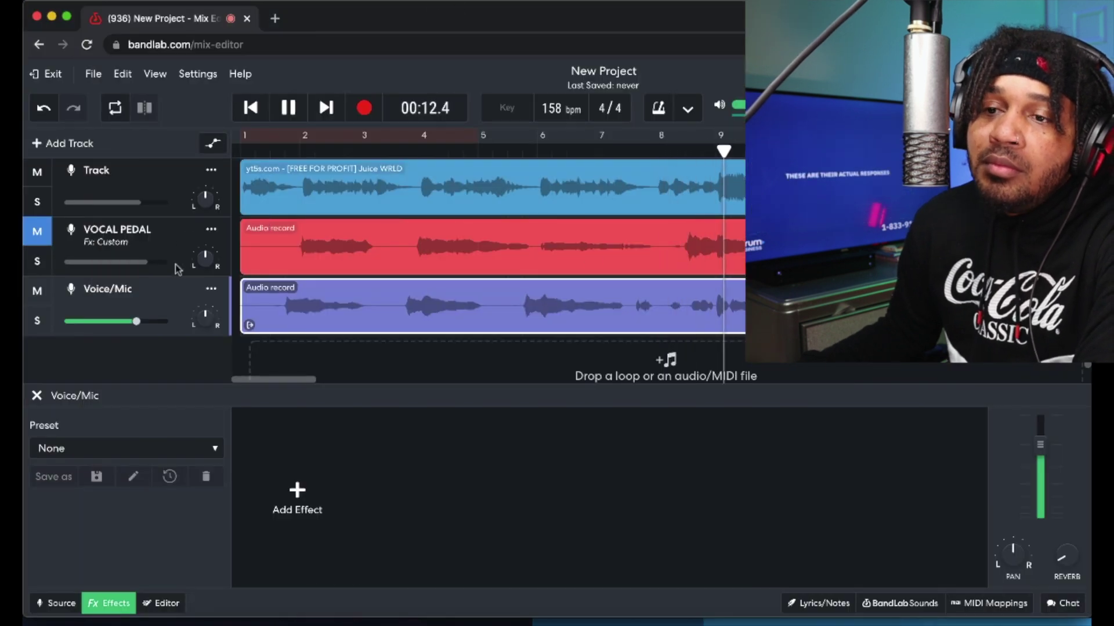
Add the TecLab BA-2A compressor to the second vocal track and raise its gain
left_click(298, 490)
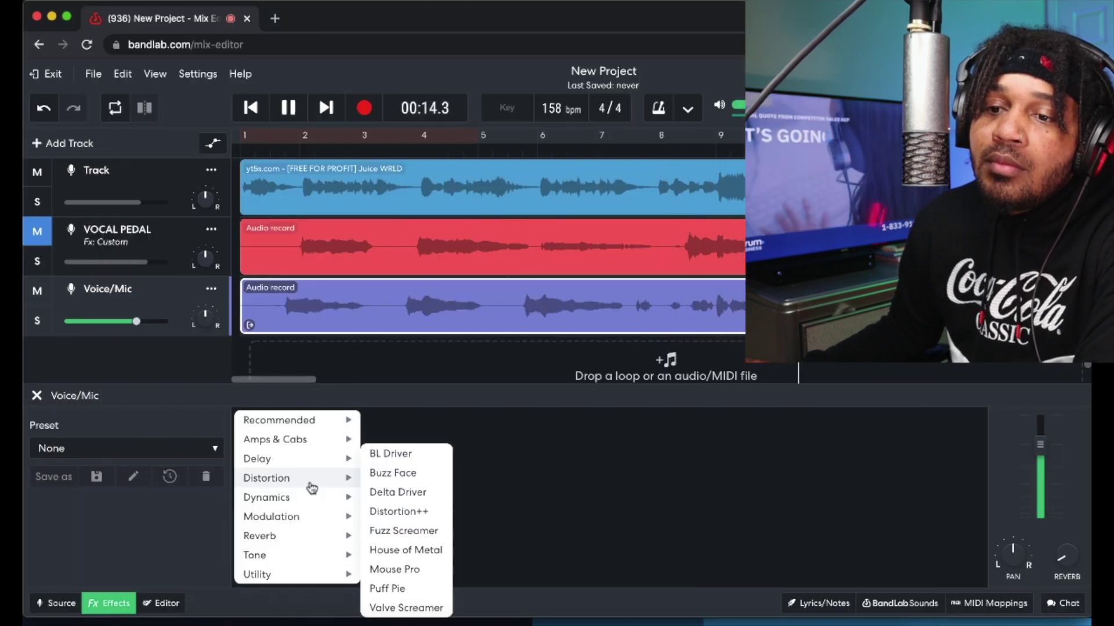
mouse_move(324, 574)
mouse_move(316, 540)
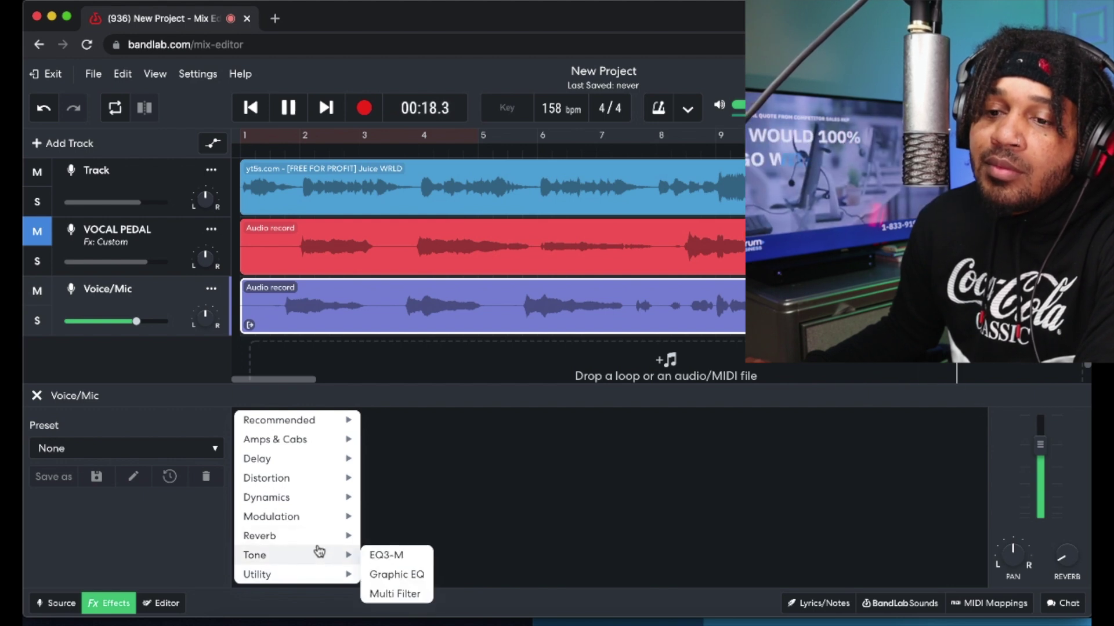
mouse_move(311, 420)
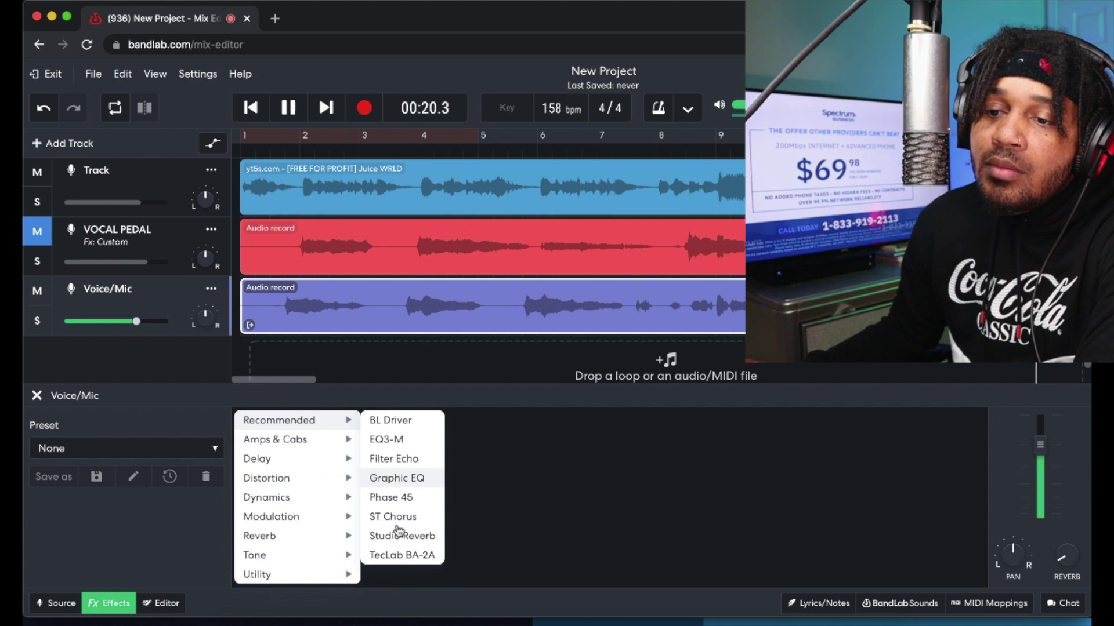
left_click(400, 555)
left_click_drag(284, 492, 294, 429)
Add Studio Reverb to the second vocal track and lower its mix and color
left_click(470, 492)
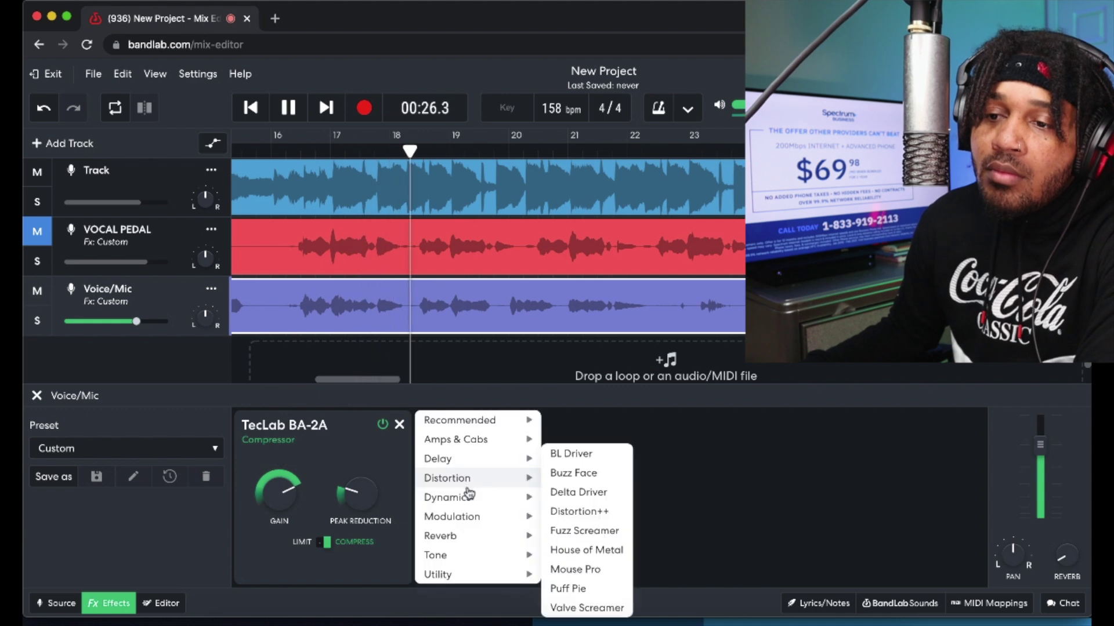
mouse_move(513, 544)
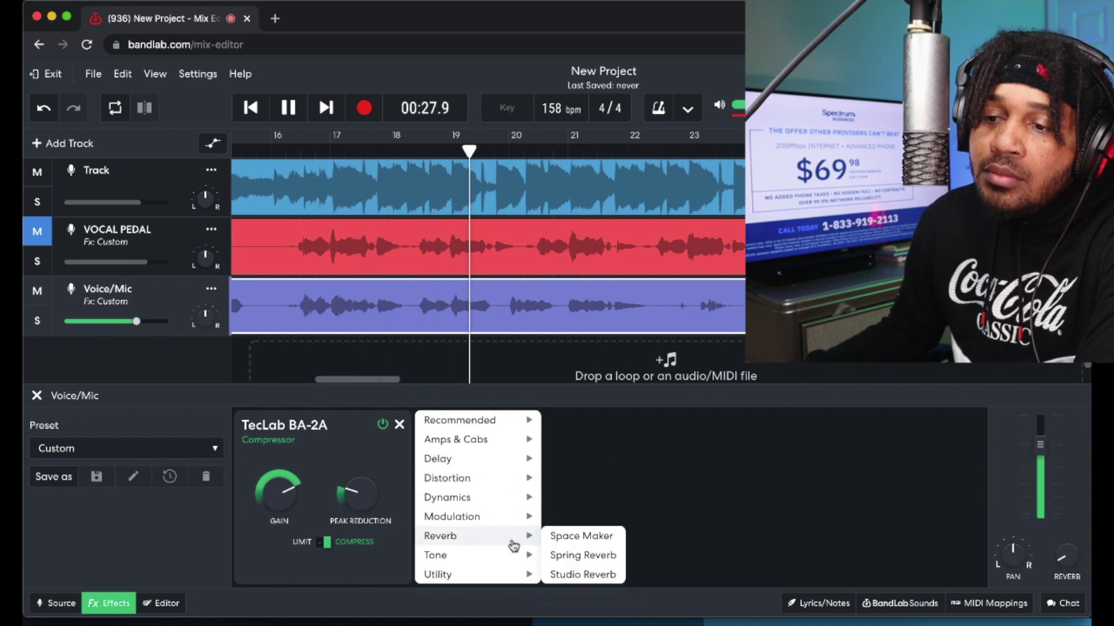
left_click(587, 572)
mouse_move(480, 486)
mouse_move(480, 486)
left_mouse_down()
mouse_move(464, 504)
mouse_move(479, 486)
left_mouse_up()
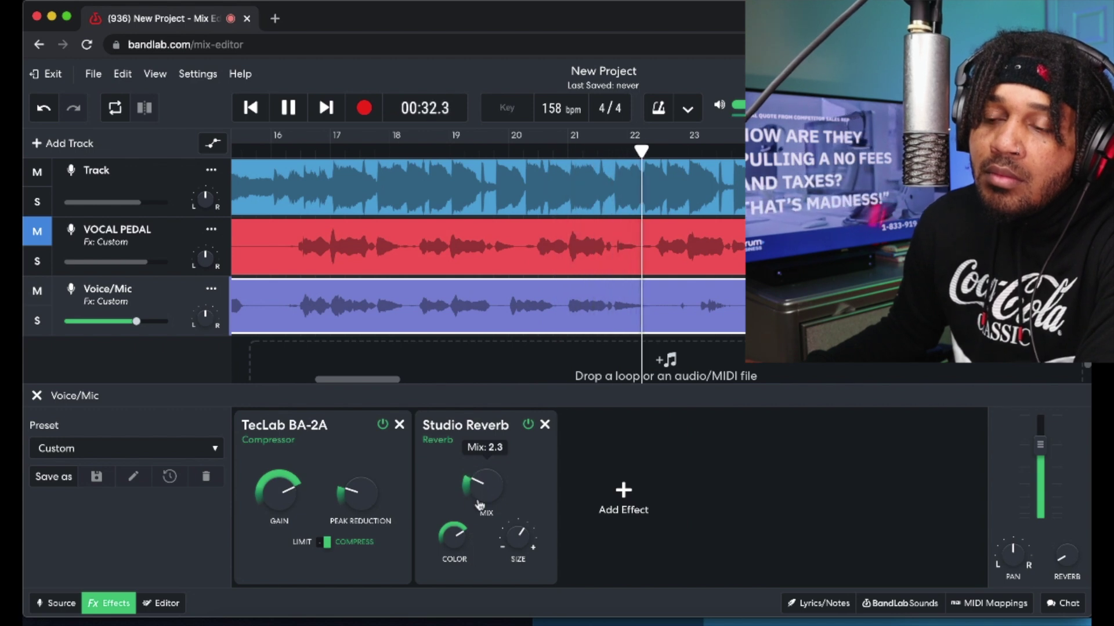
mouse_move(493, 539)
mouse_move(455, 541)
left_click_drag(455, 541, 454, 544)
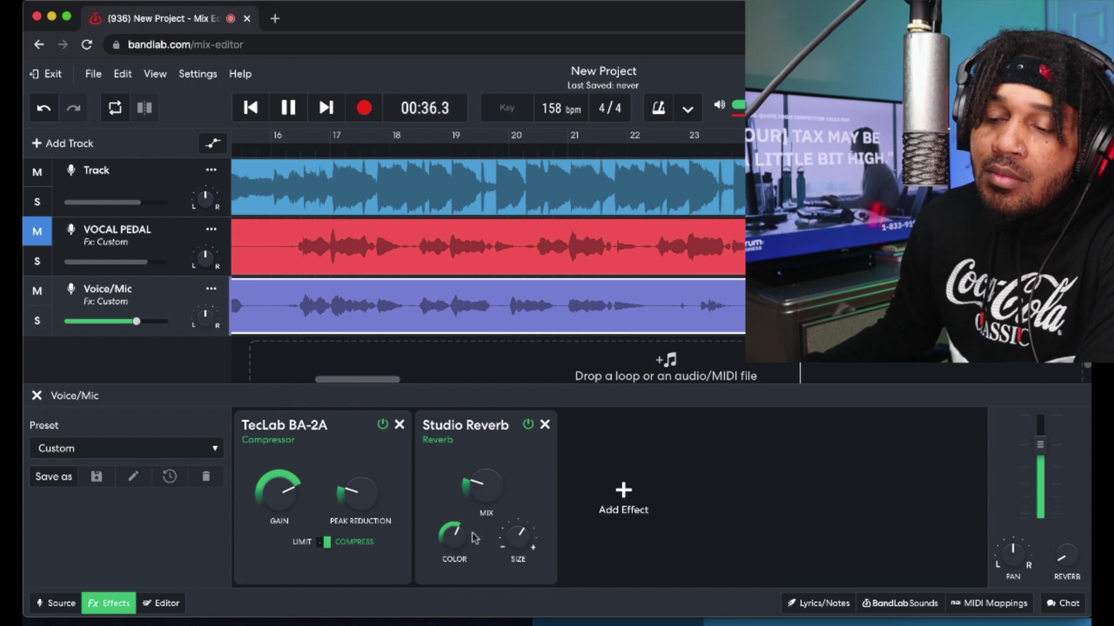
Set the Studio Reverb size to 3.2 on the second vocal track, lower its mix and color, and fine-tune the compressor gain
left_click_drag(515, 537, 509, 612)
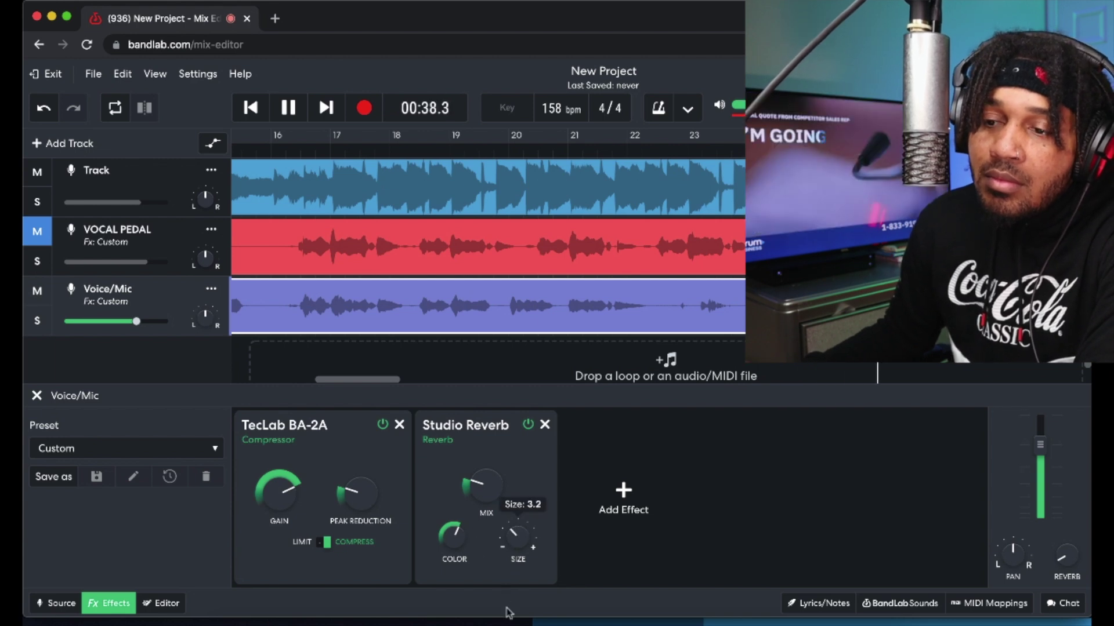
left_click_drag(277, 494, 277, 482)
mouse_move(490, 498)
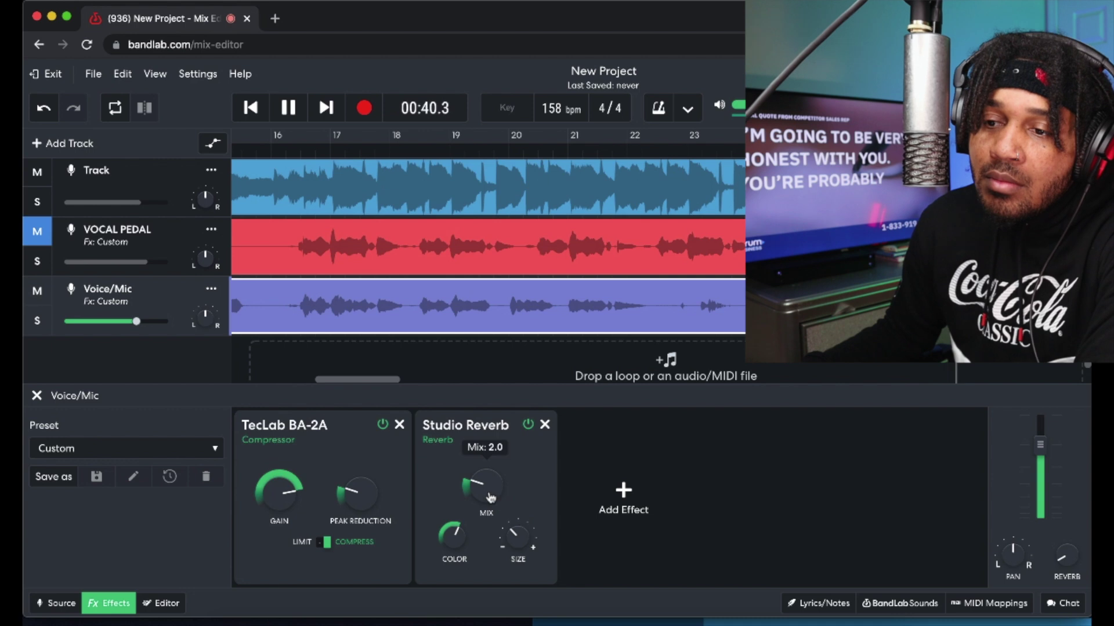
mouse_move(452, 553)
left_click_drag(453, 570, 454, 577)
mouse_move(490, 502)
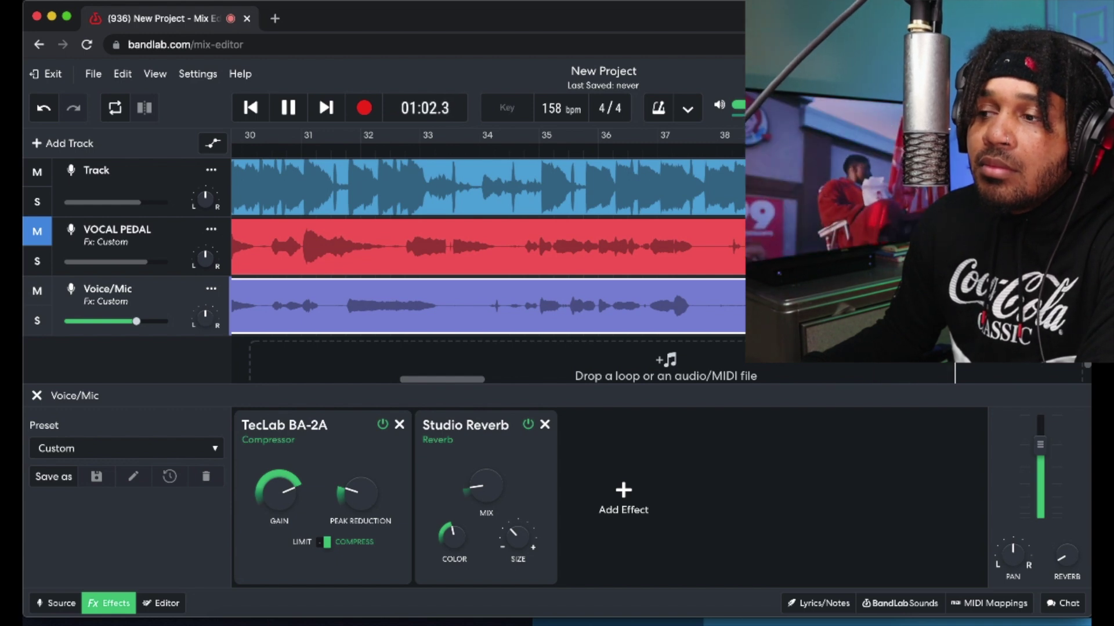
Replay the second take from the beginning and look through the available effect categories without adding another effect
left_click(247, 108)
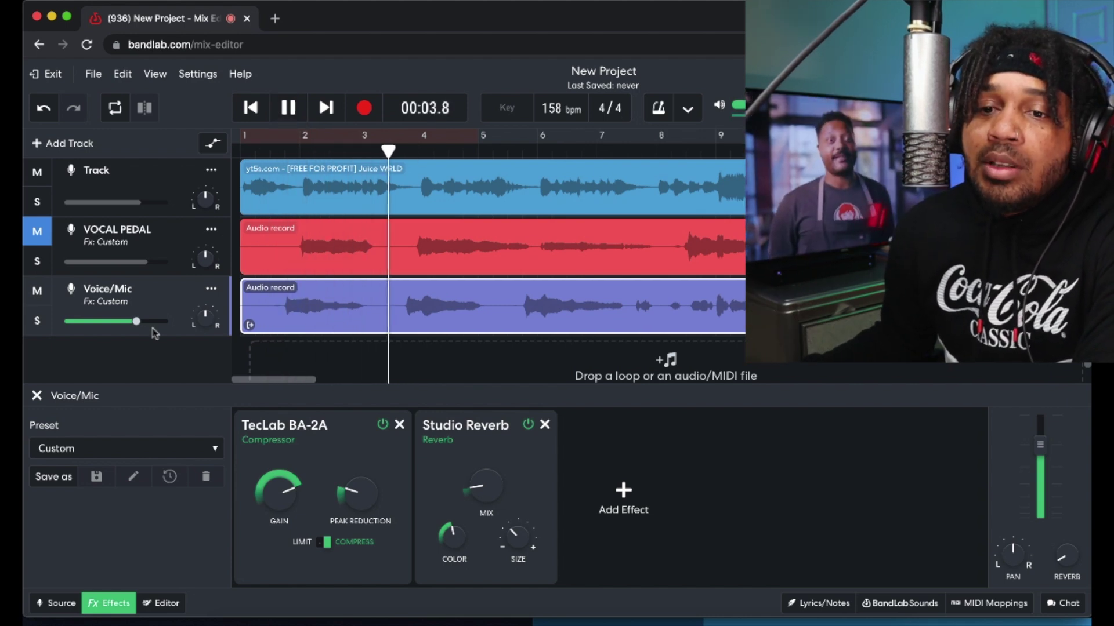
left_click(624, 496)
mouse_move(625, 423)
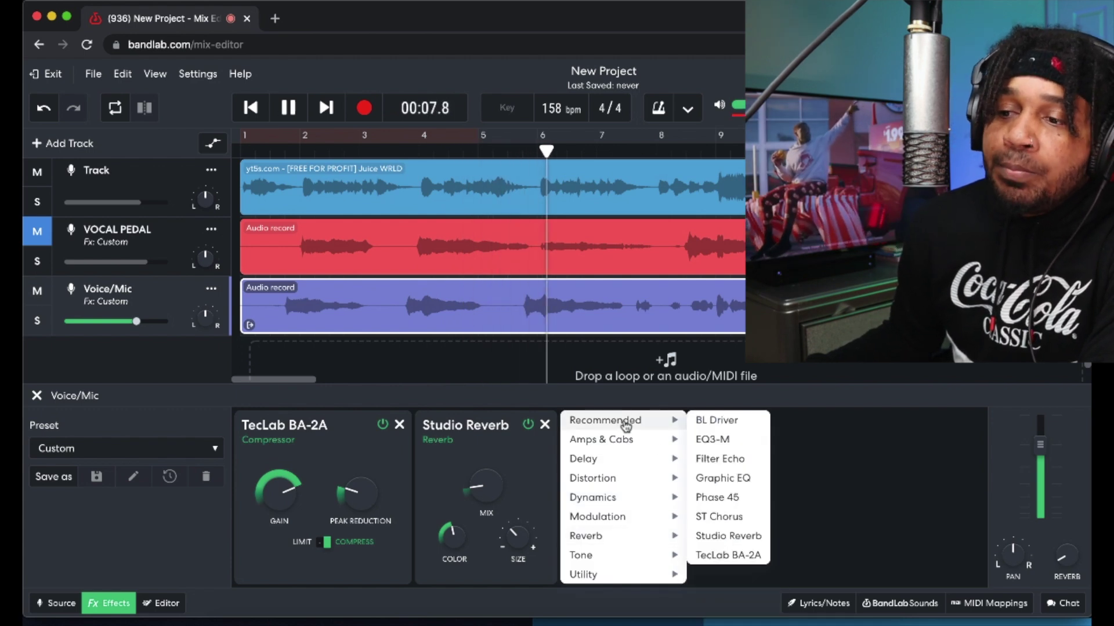
mouse_move(627, 446)
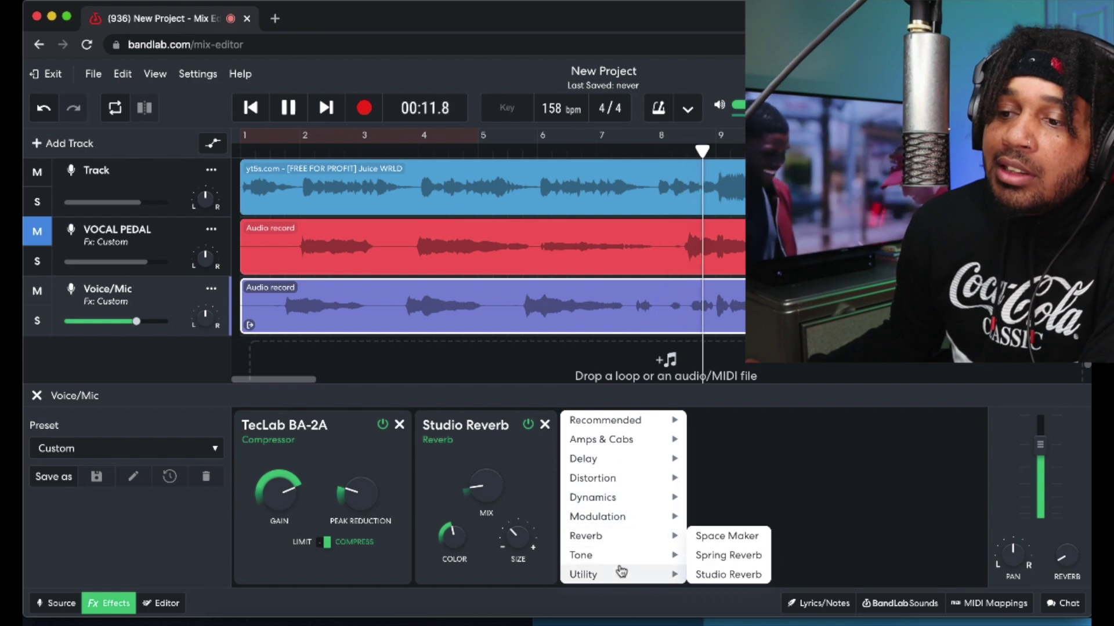
mouse_move(621, 550)
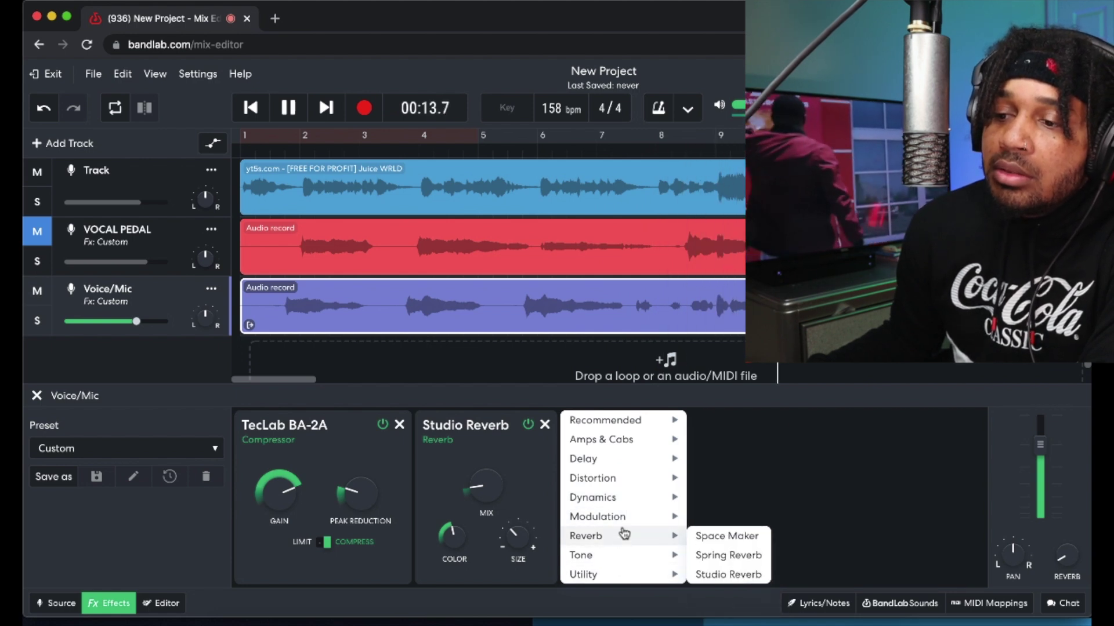
mouse_move(623, 520)
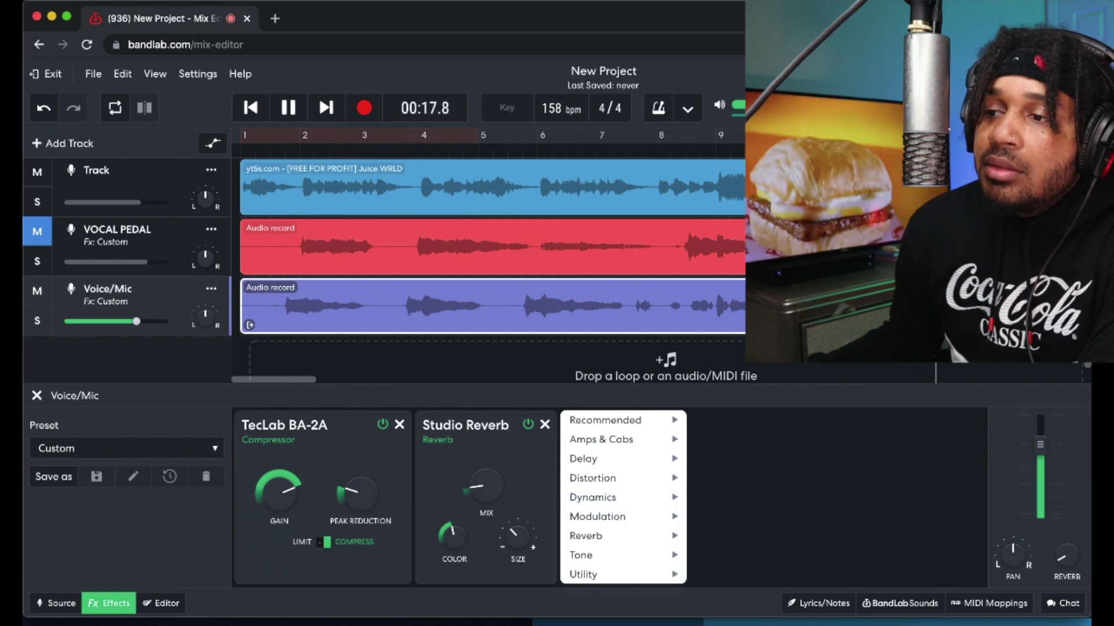
left_click(700, 303)
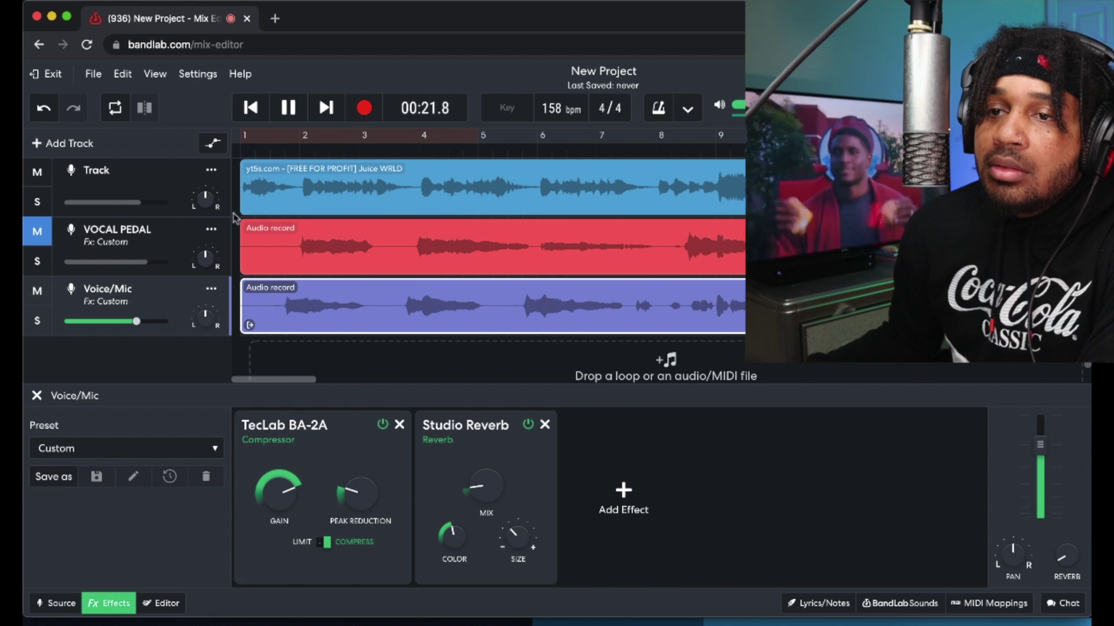
Mute the Voice/Mic track and unmute VOCAL PEDAL during playback, with its compressor and Studio Reverb turned on
scroll(230, 290, "down", 5)
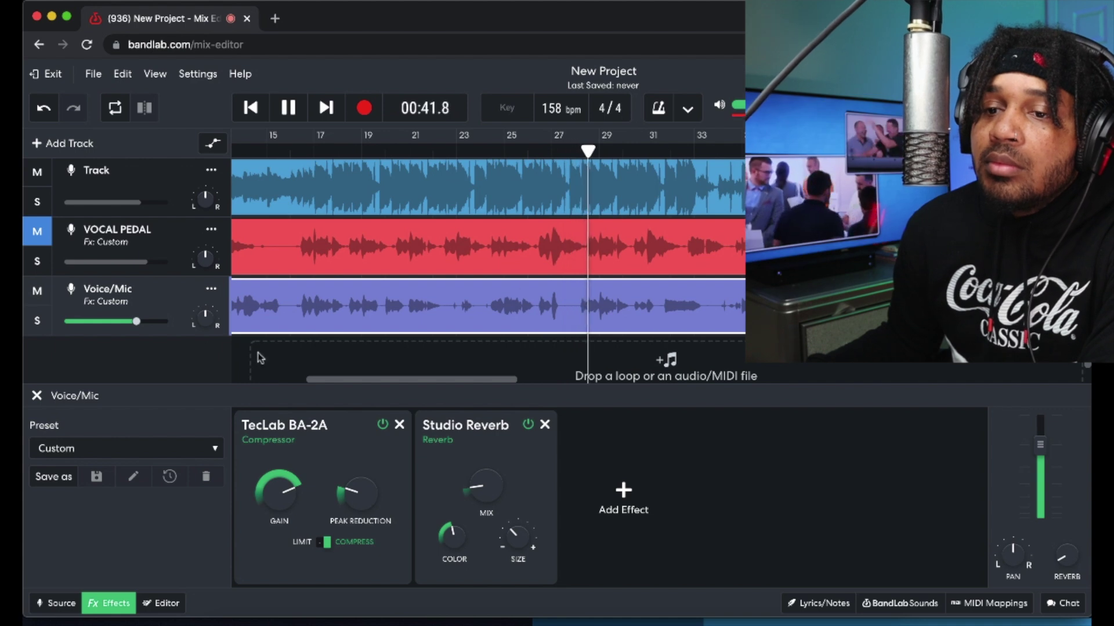
left_click(37, 291)
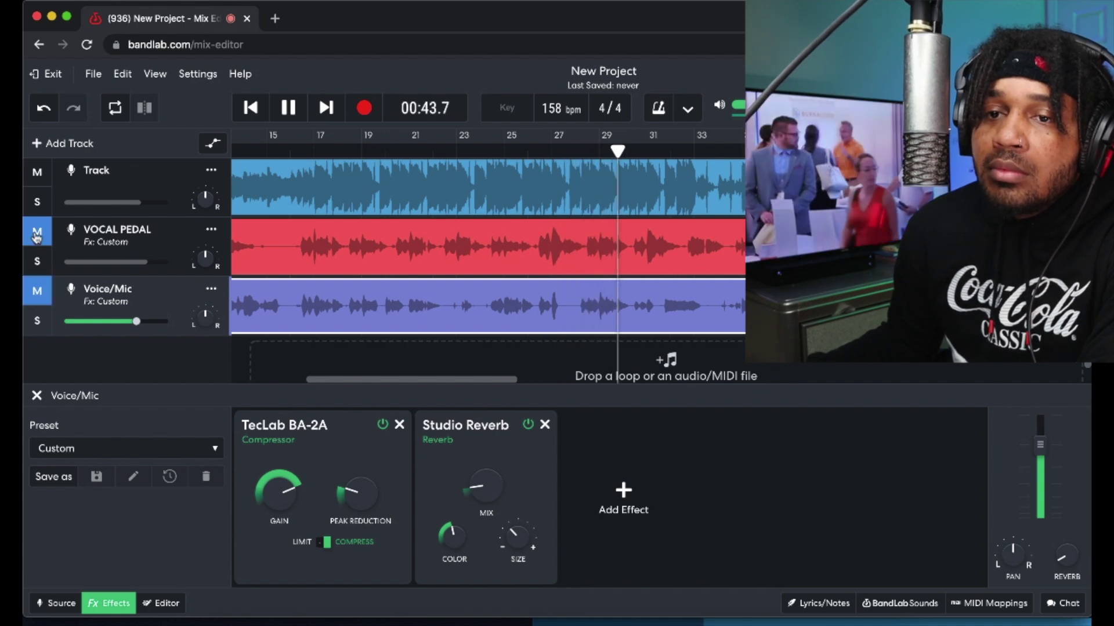
left_click(37, 234)
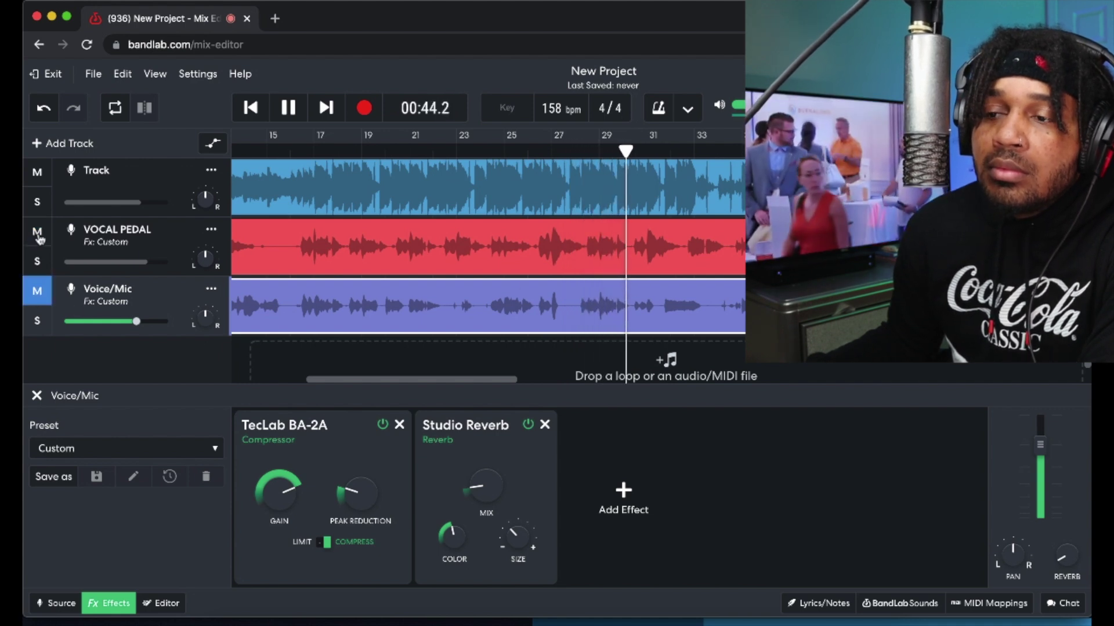
left_click(149, 248)
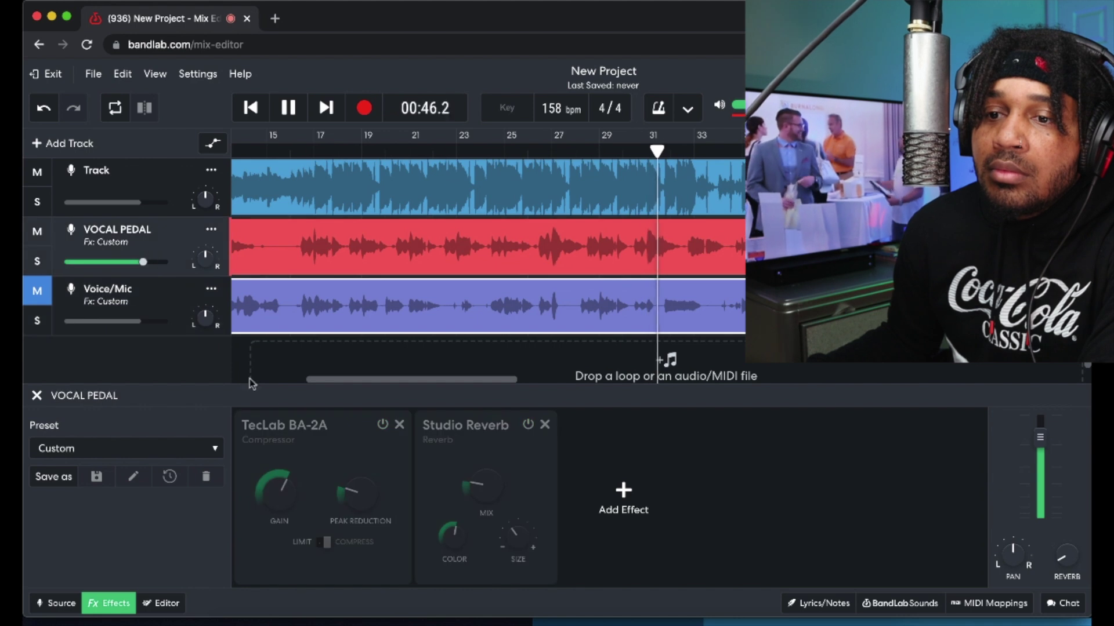
left_click(528, 424)
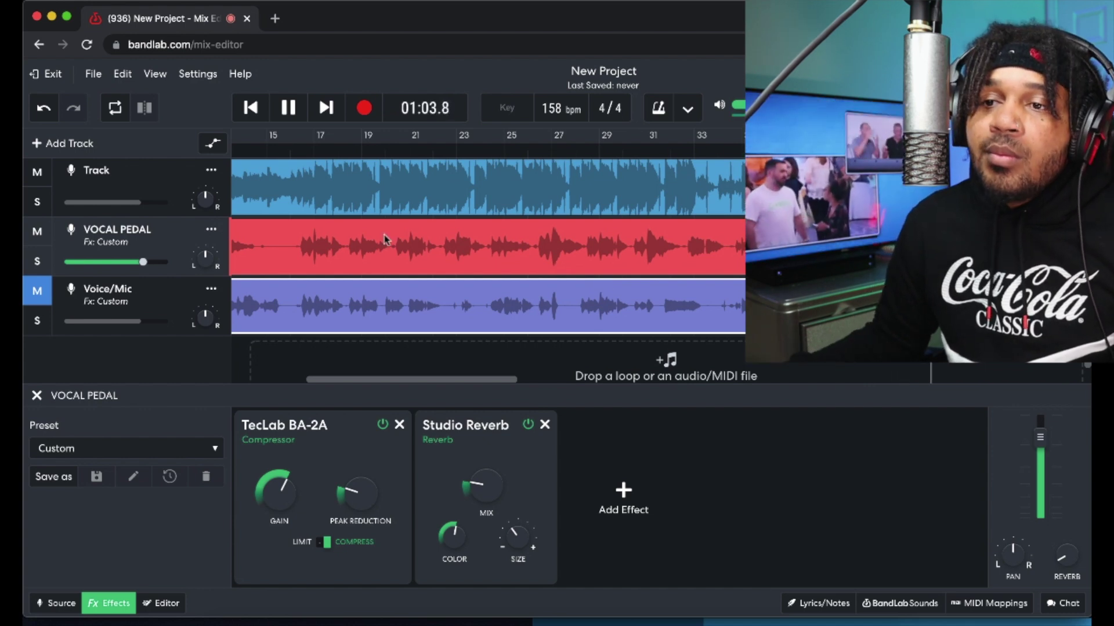
Replay the VOCAL PEDAL take from about bar 16, stop playback, and return to the start of the project
left_click(298, 150)
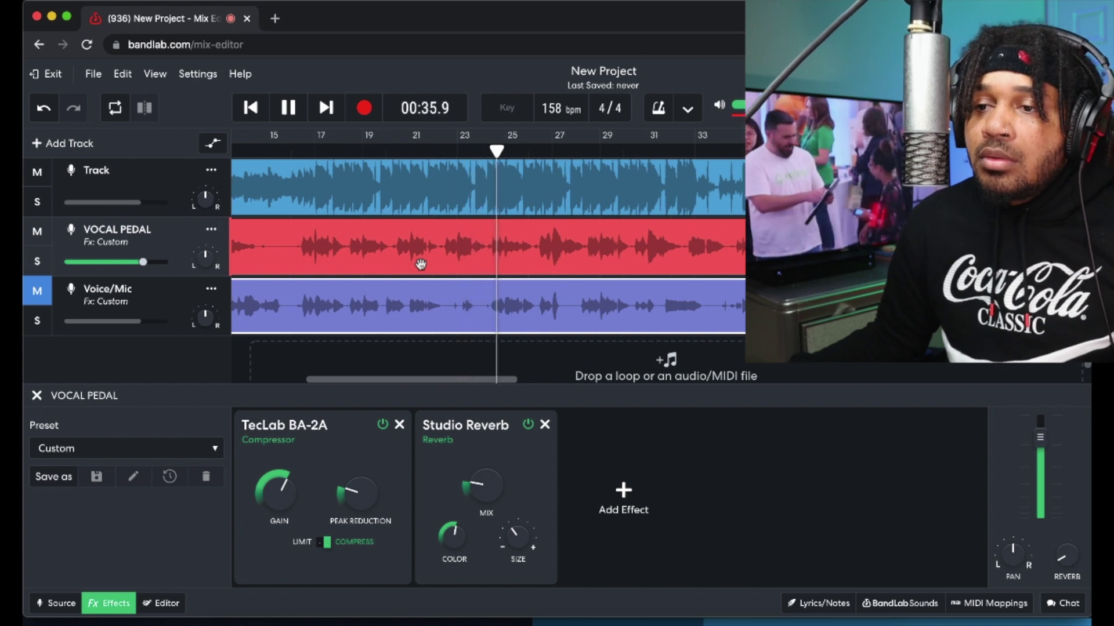
scroll(422, 265, "left", 3)
scroll(422, 264, "left", 3)
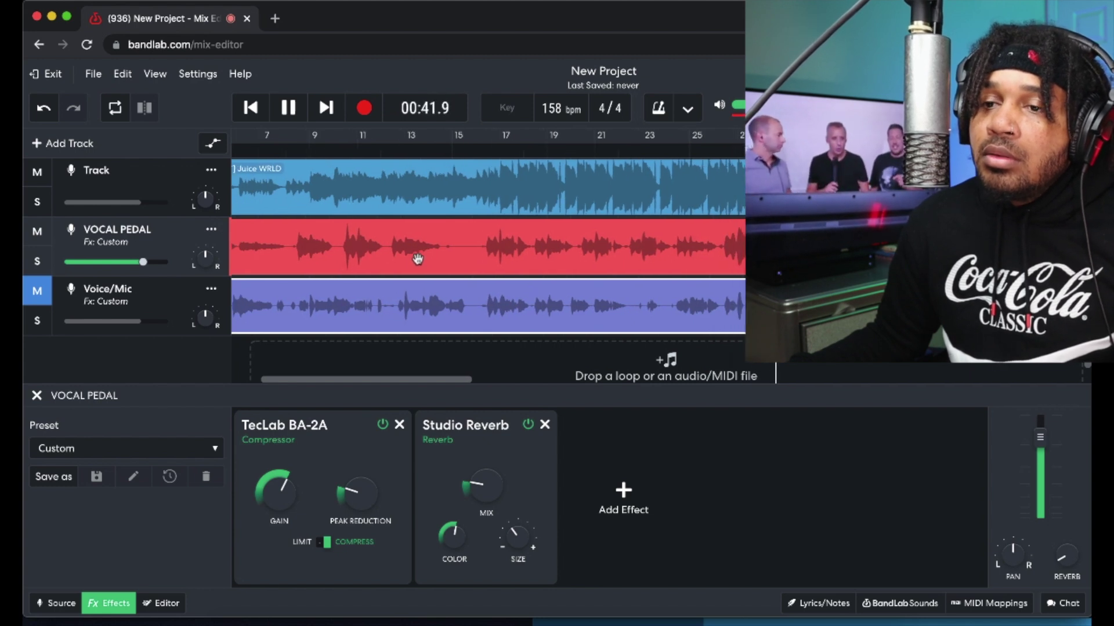
scroll(422, 261, "left", 4)
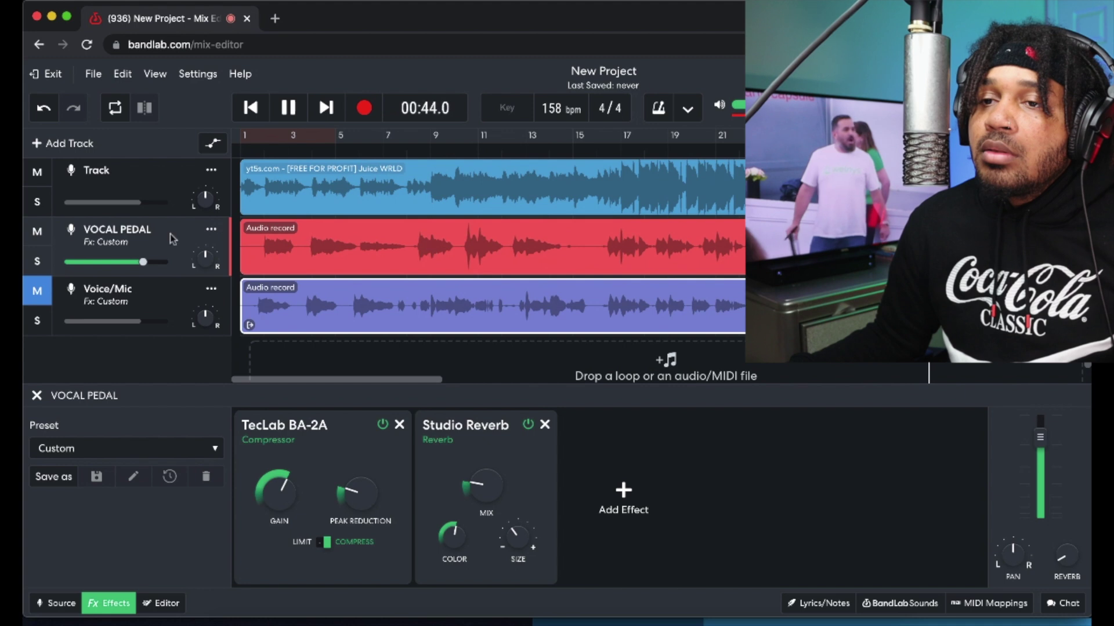
key("space")
left_click(244, 118)
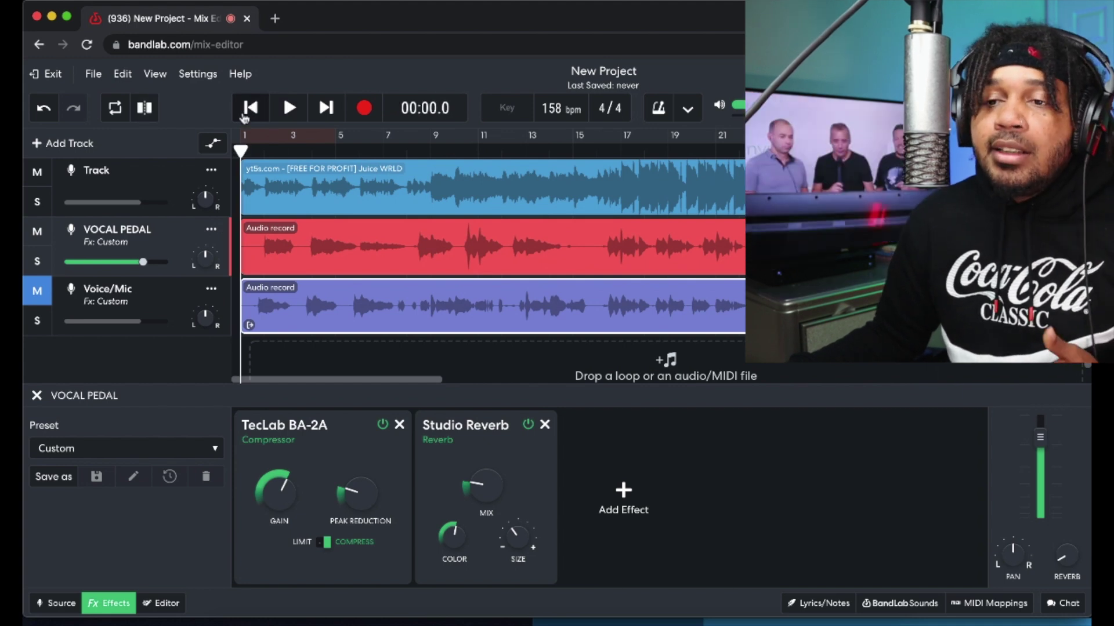